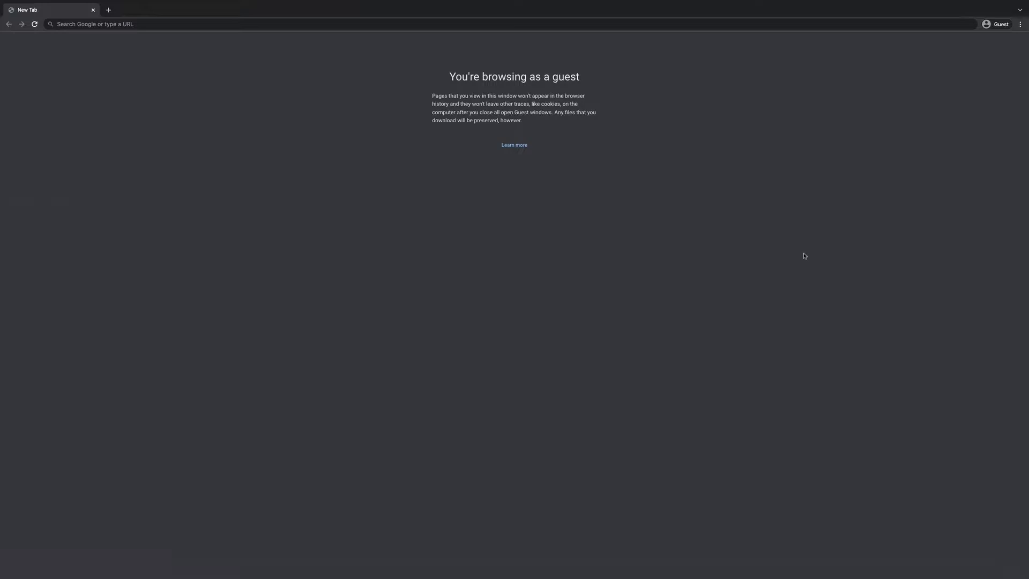
Go to cfe.rmunify.com and sign in with the student account's username and password
click(84, 24)
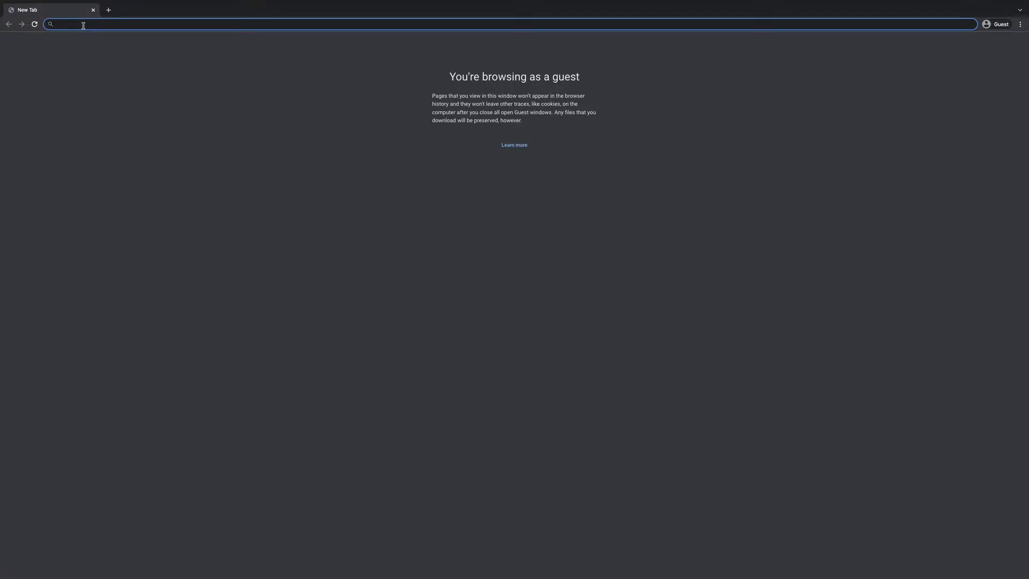
text(cfe.)
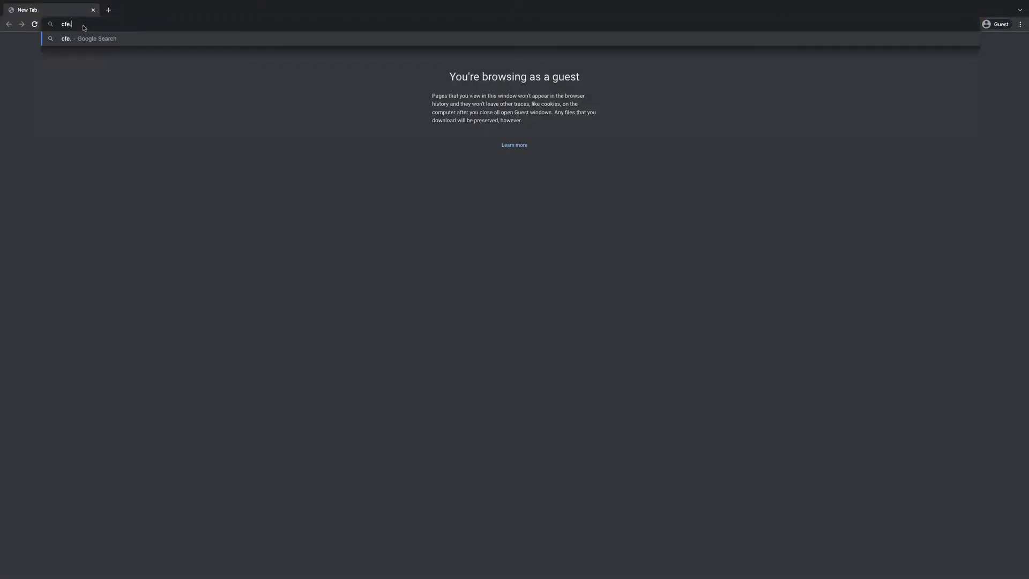
text(rmunify.c)
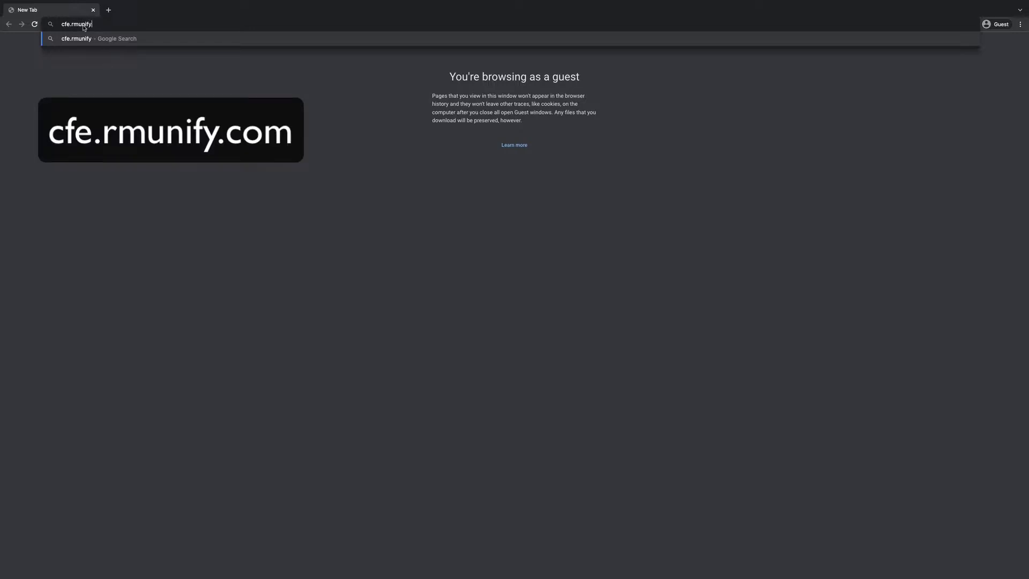
text(om)
key(Return)
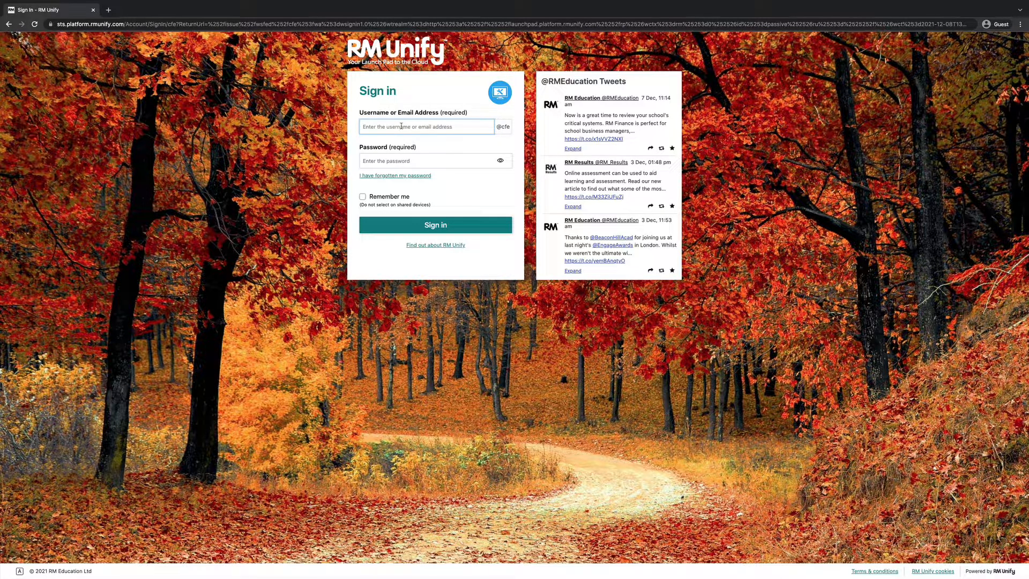
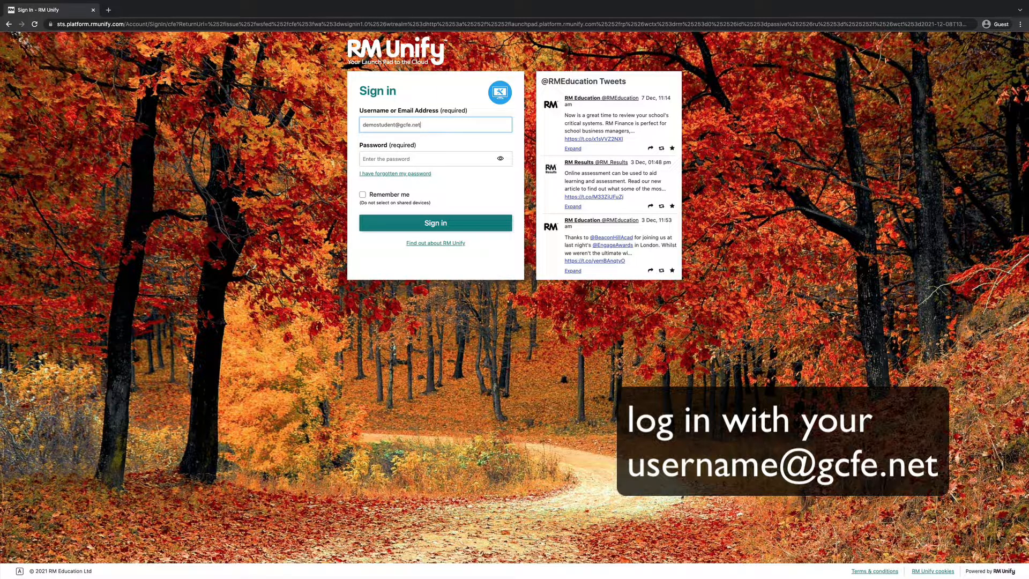
key(Tab)
text(p)
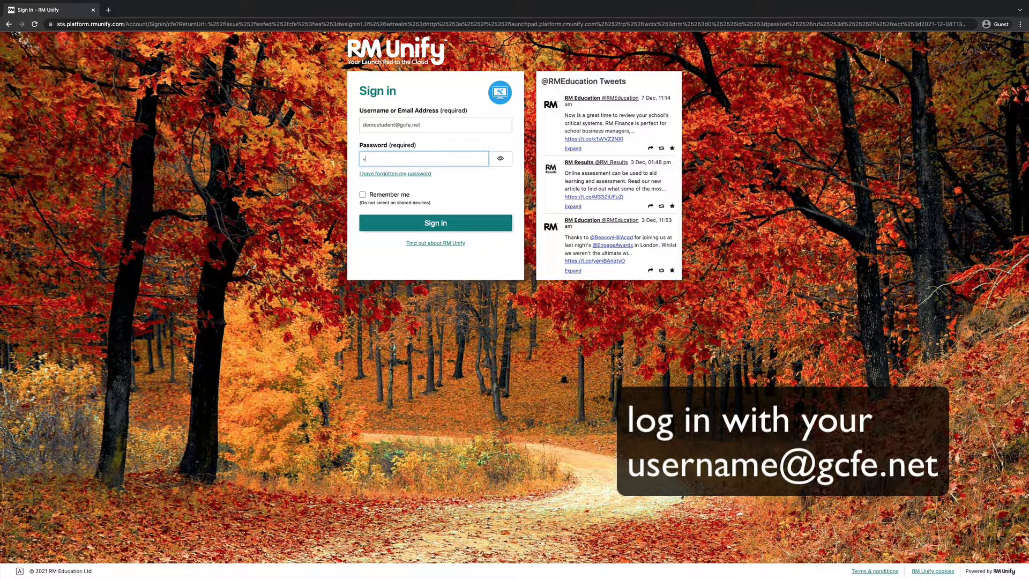
text(••••••••)
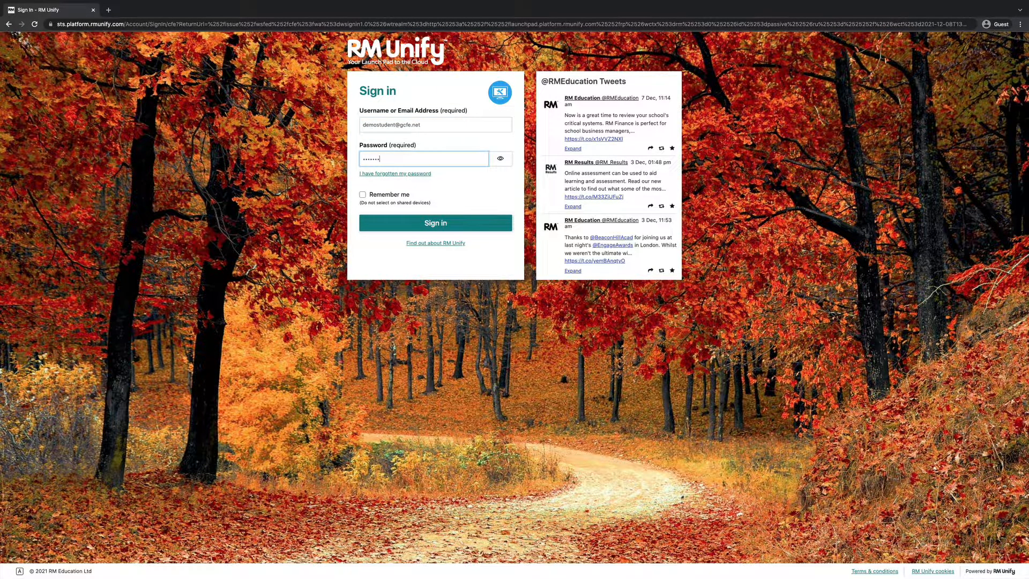
click(464, 229)
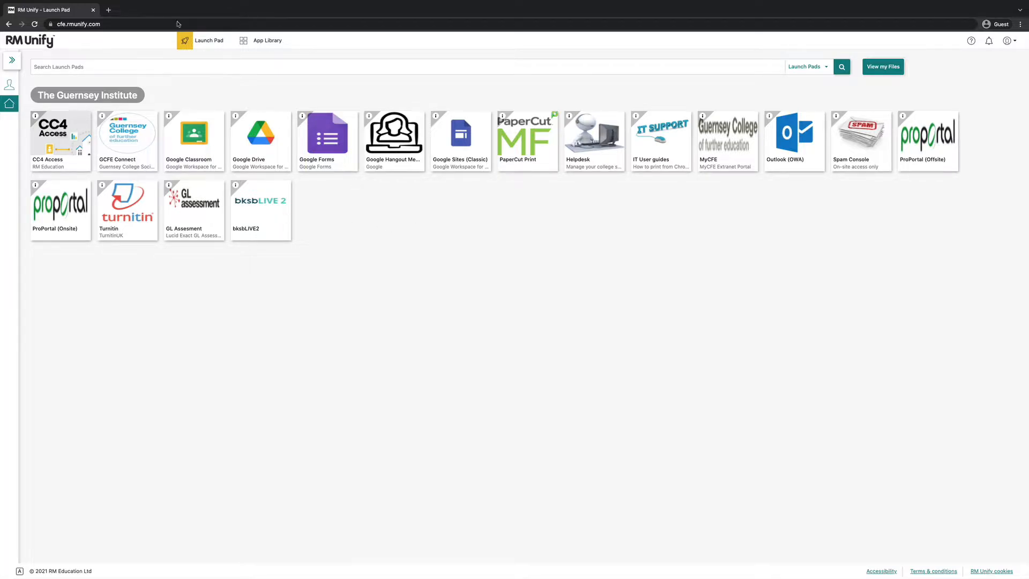
Open the shared Reflective Learning Journal Notion link in a new Chrome tab
click(109, 9)
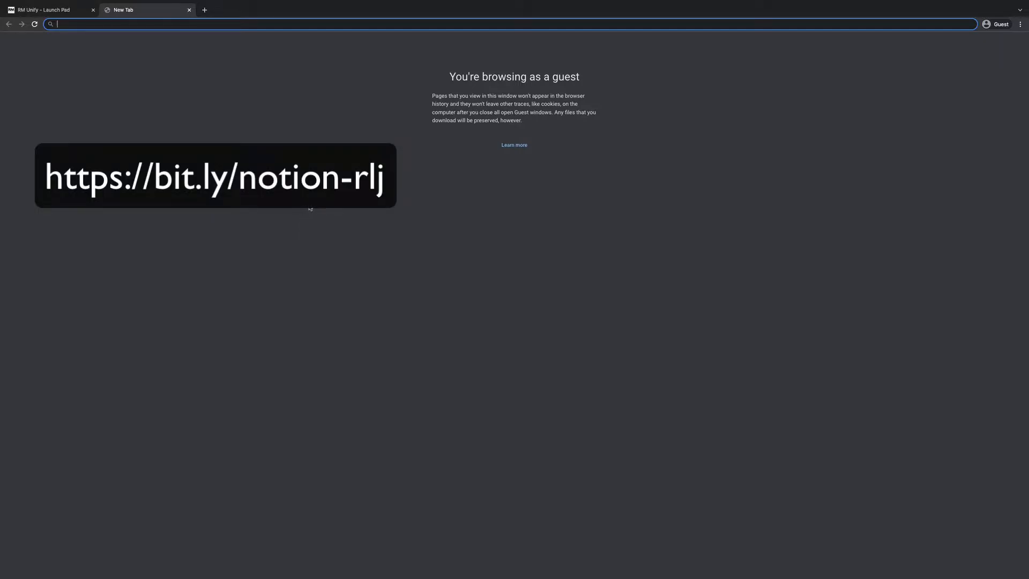
text(https://martine-work.notion.site/Reflective-Learning-Journal-027bd2ac00b64d49a7ce2c26293e96a5)
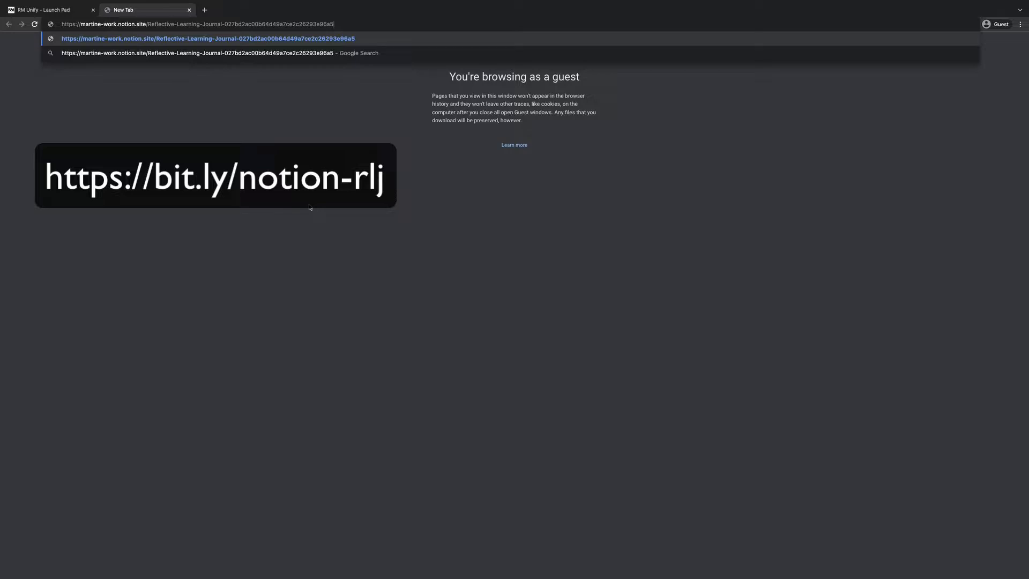
key(Return)
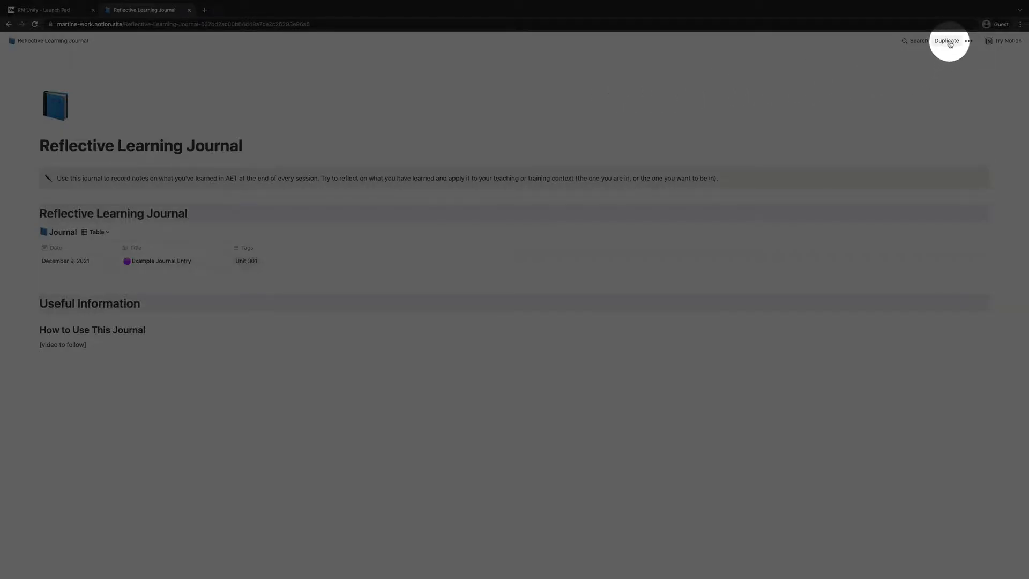
Duplicate the journal and sign in to Notion with the student's Google account e-mail
click(947, 42)
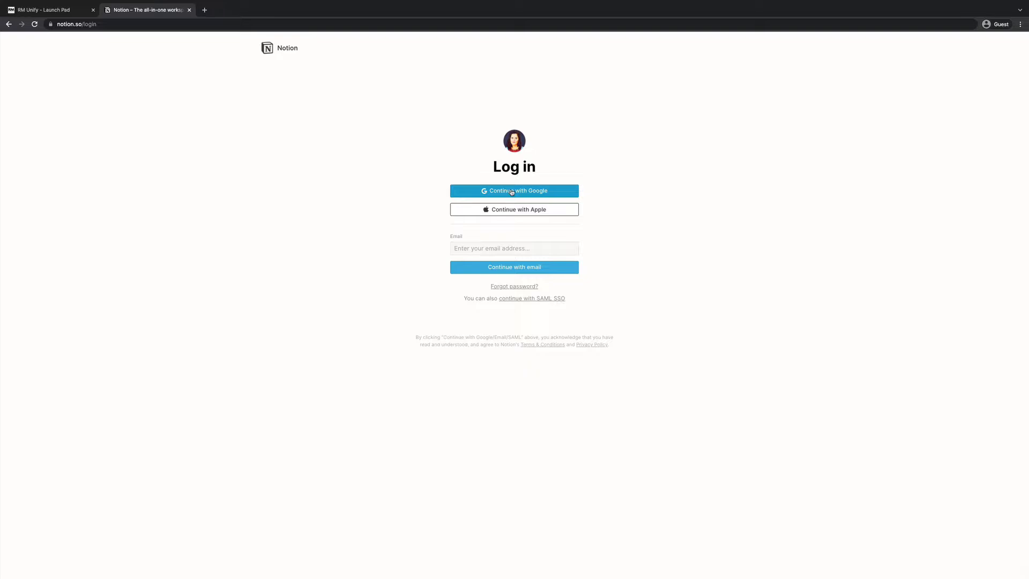
click(512, 192)
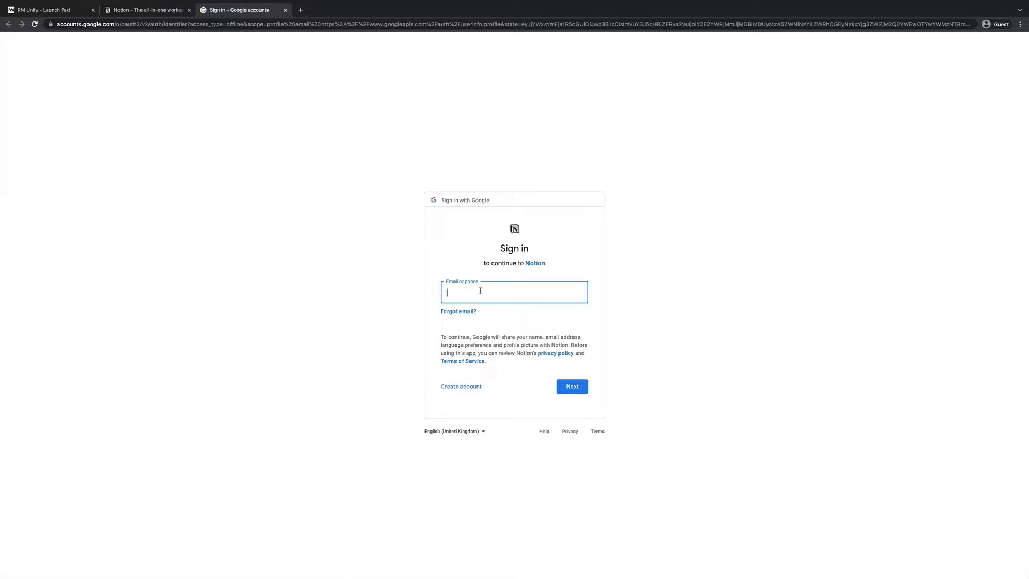
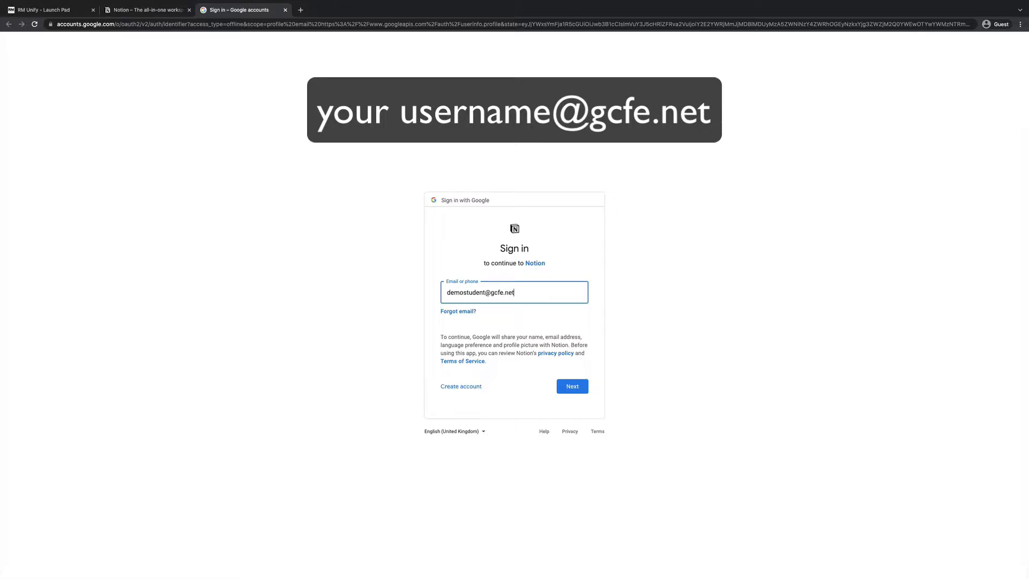
key(Return)
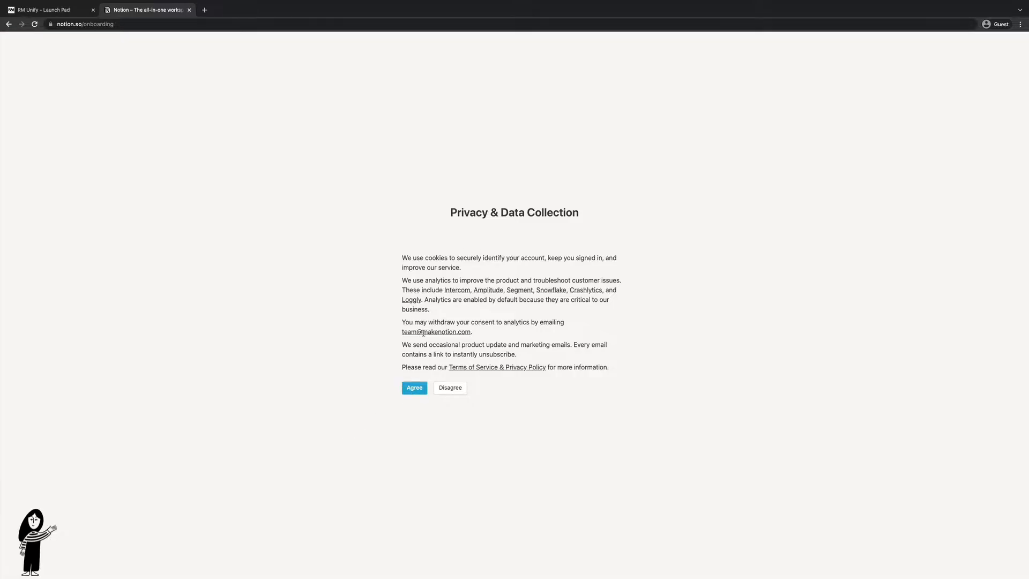
Accept Notion's privacy terms and finish onboarding with the For myself option
click(414, 388)
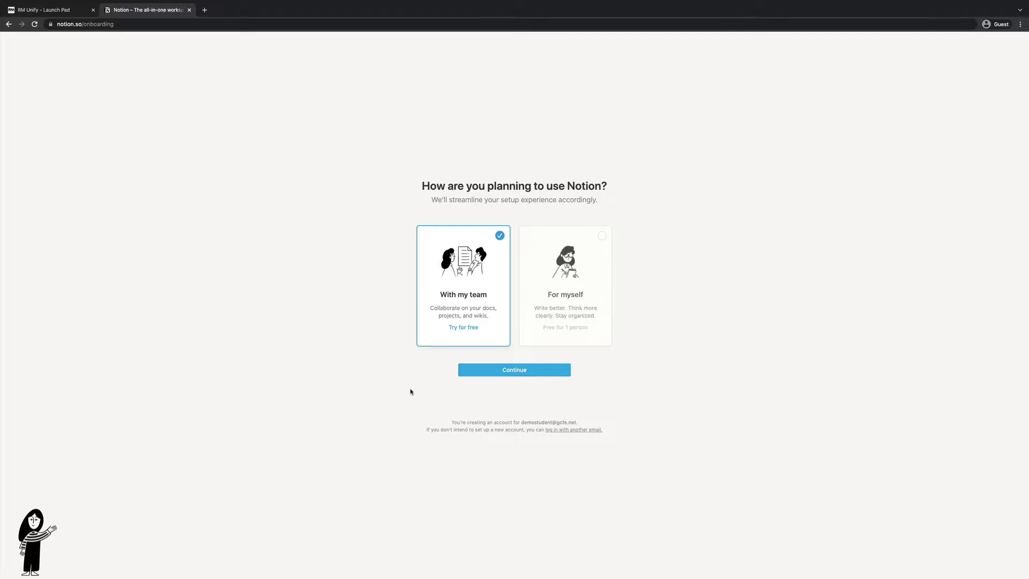
click(588, 266)
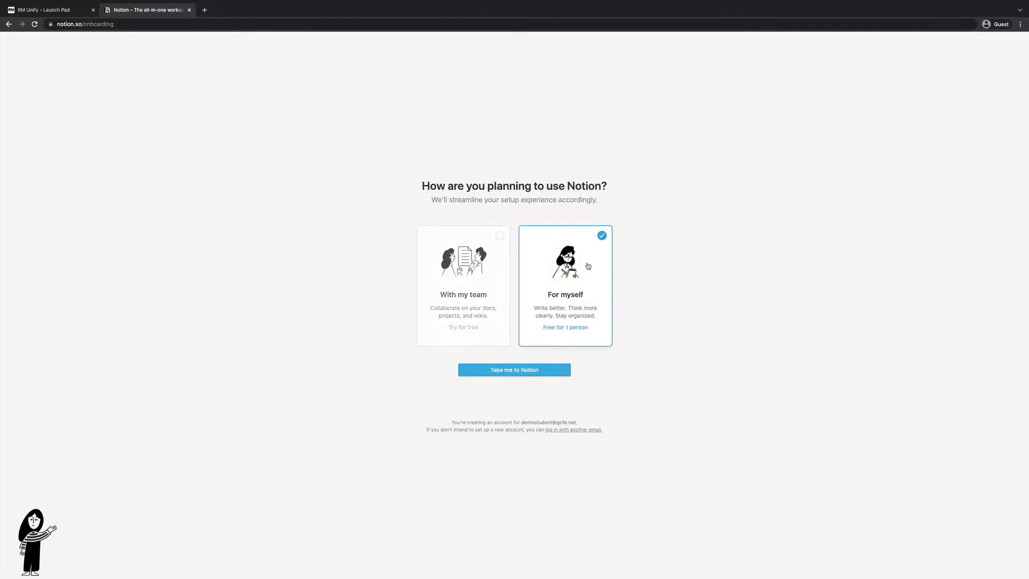
click(500, 370)
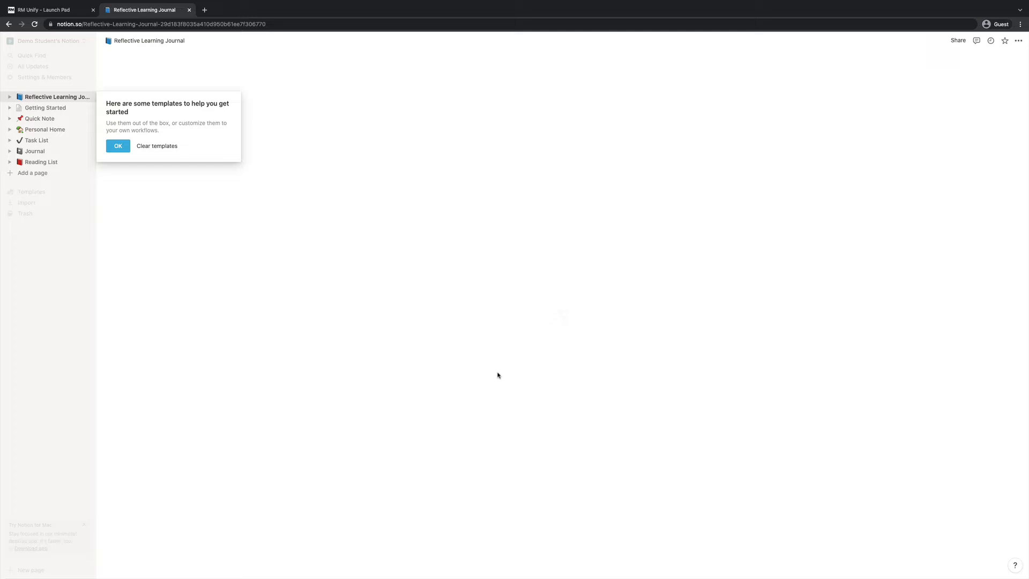
Dismiss the templates tip, browse Getting Started, then return to Reflective Learning Journal
click(118, 146)
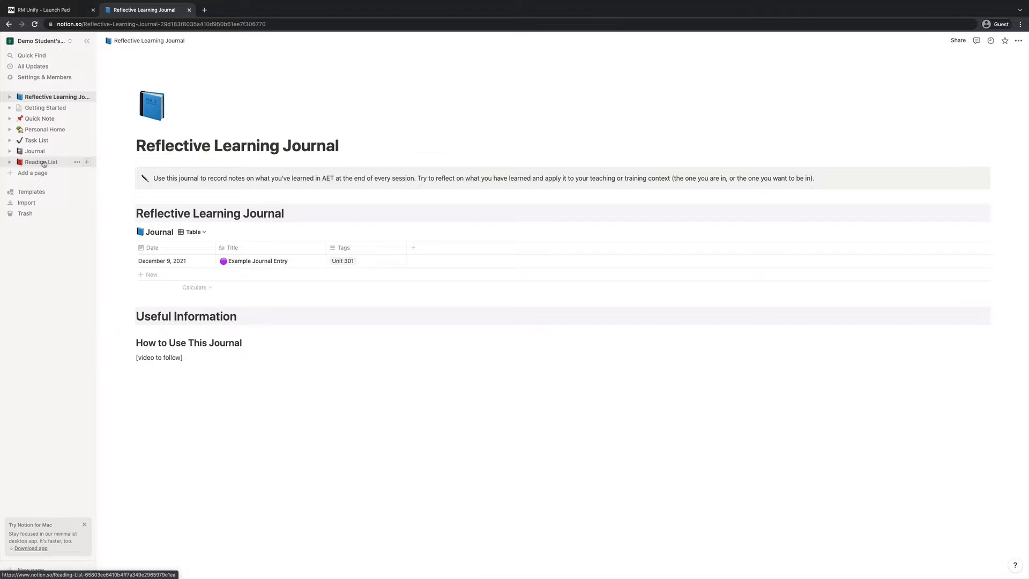
click(39, 109)
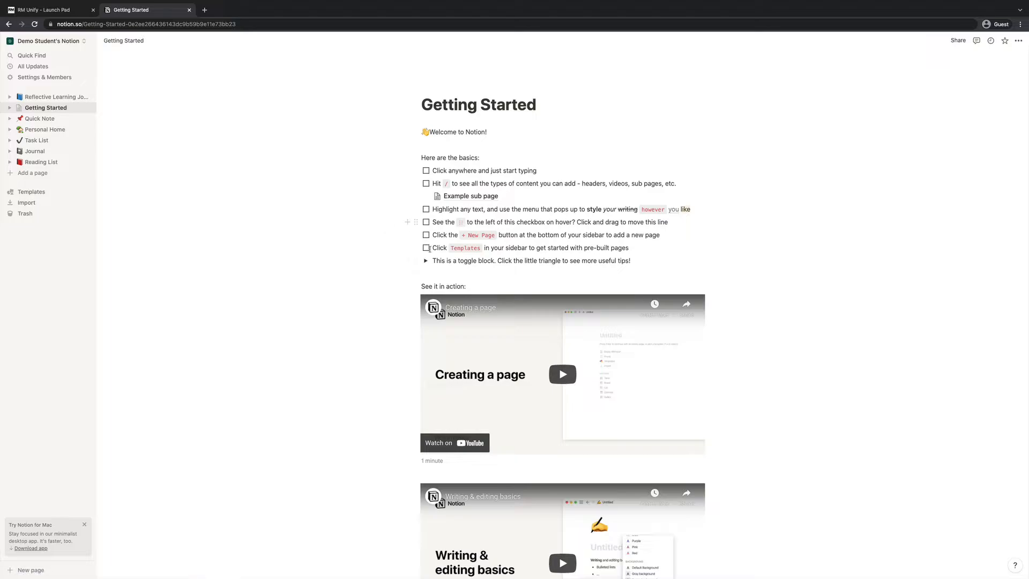
scroll(400, 264, down, 5)
scroll(401, 266, up, 5)
click(42, 97)
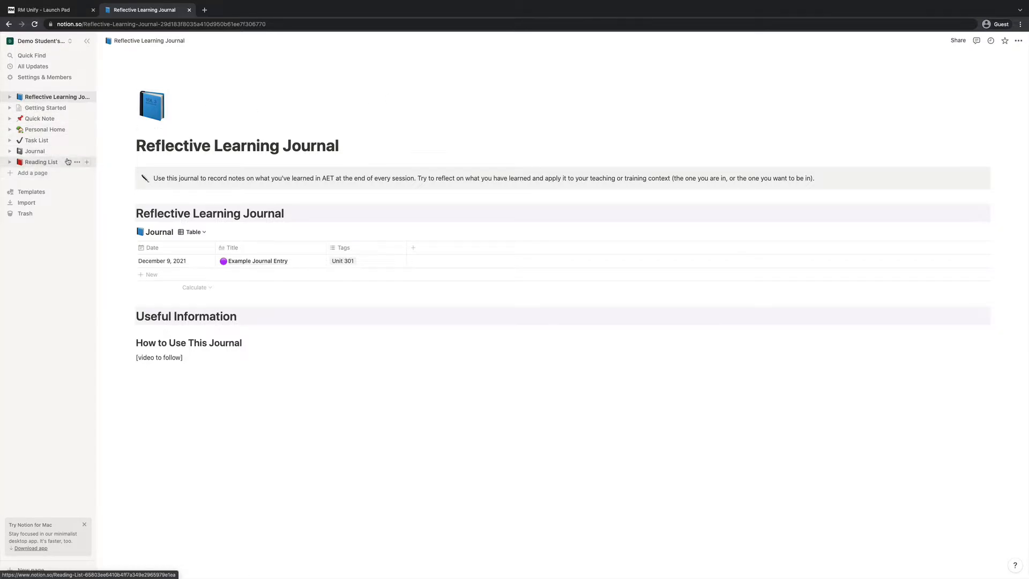
click(77, 162)
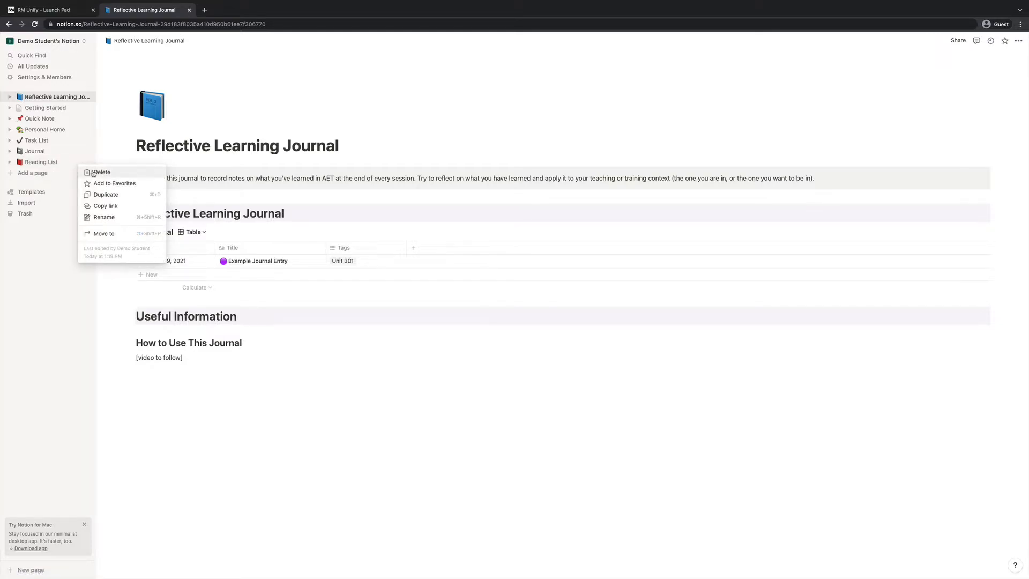
click(54, 100)
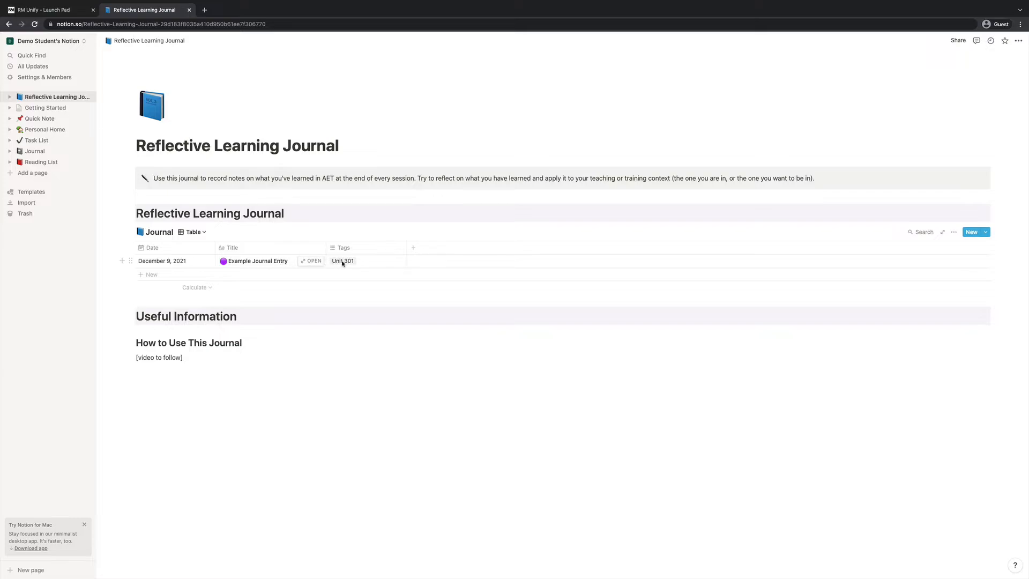
click(315, 262)
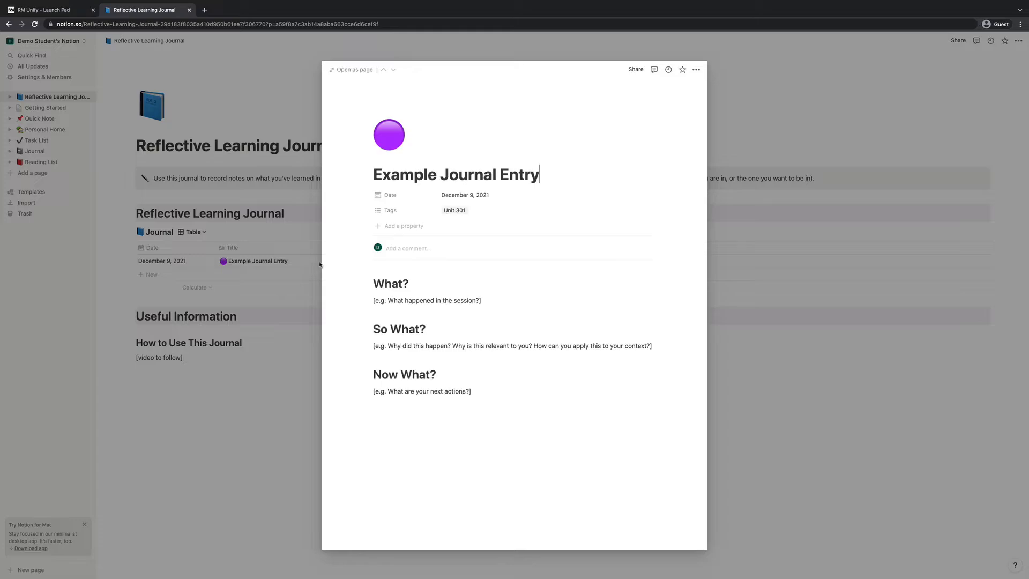
click(354, 70)
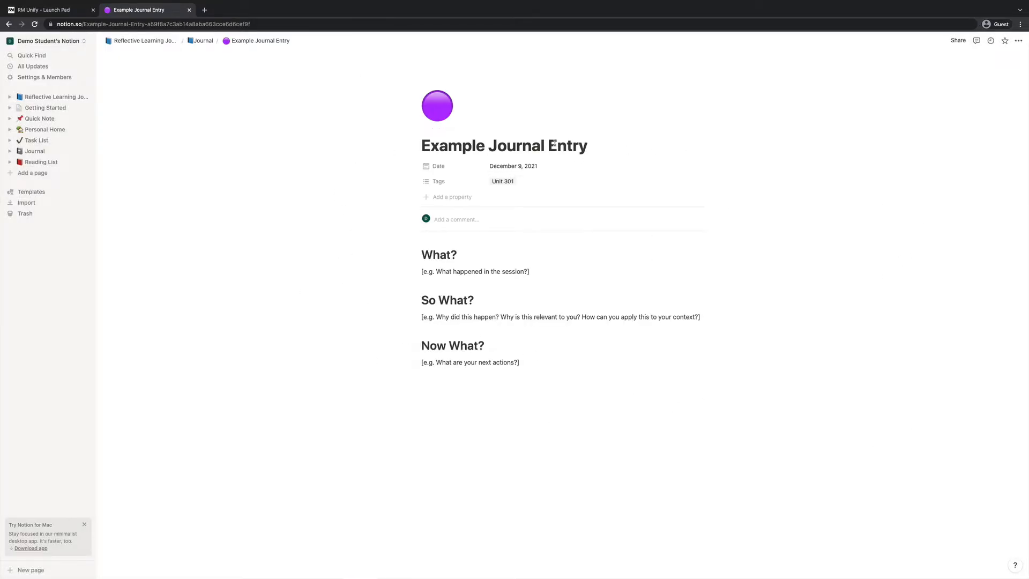
click(1019, 41)
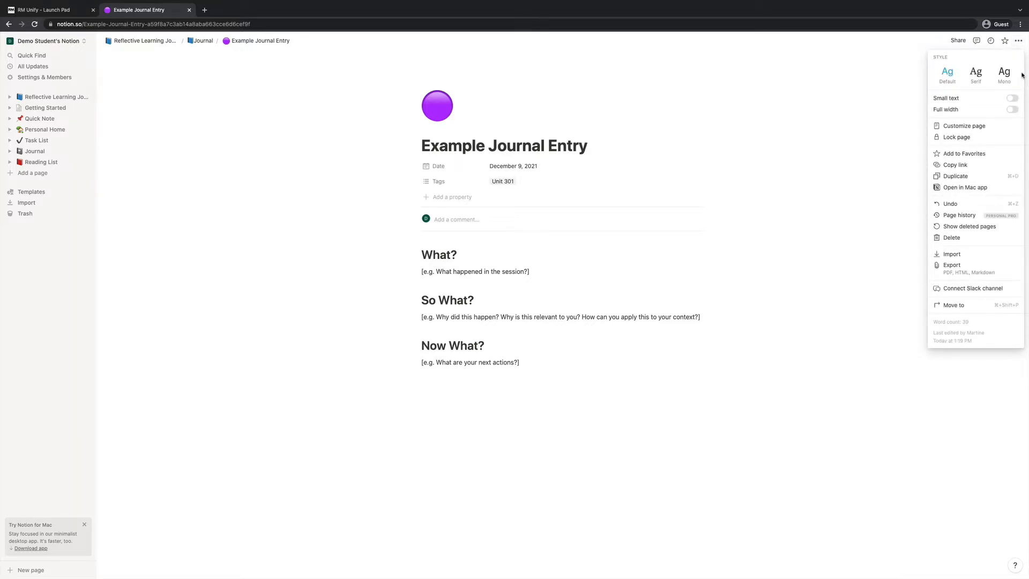
click(1012, 110)
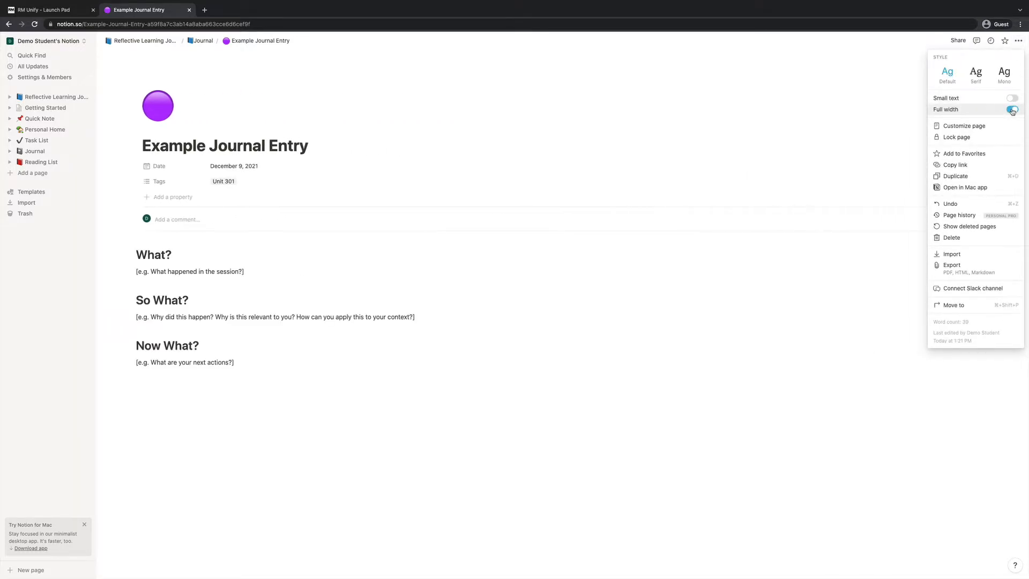
click(1012, 109)
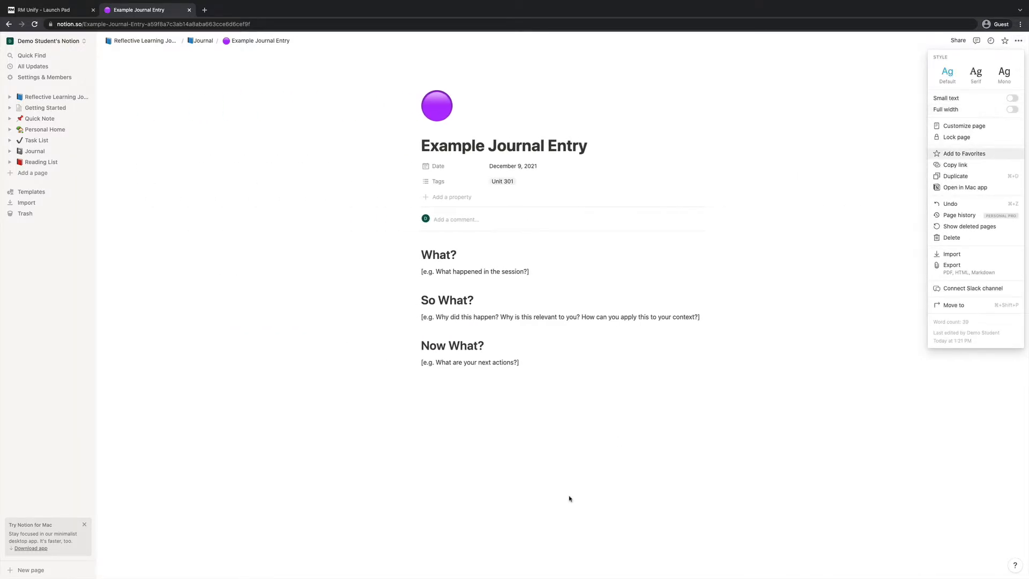
click(318, 340)
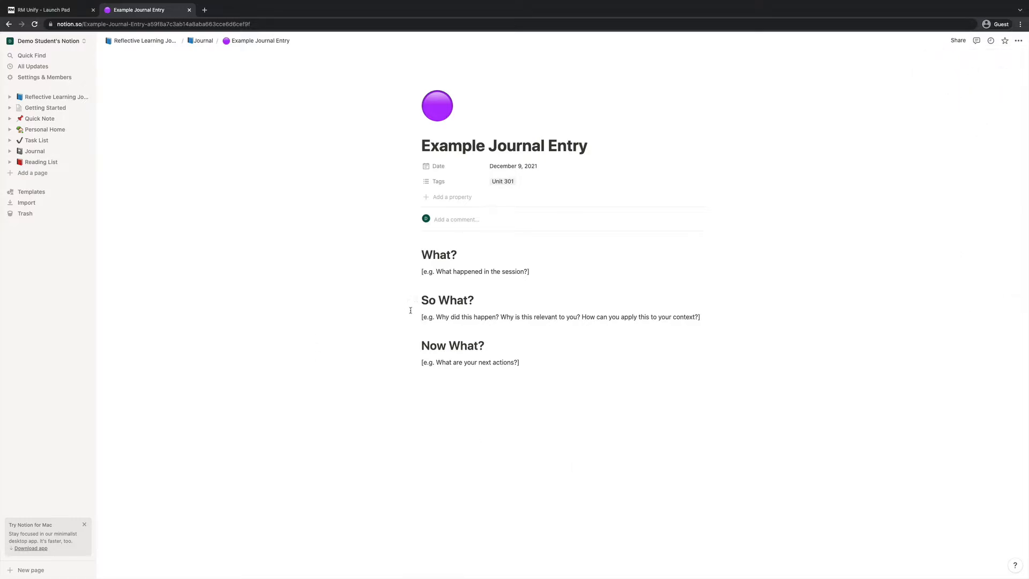
key(ctrl+plus)
key(ctrl+plus)
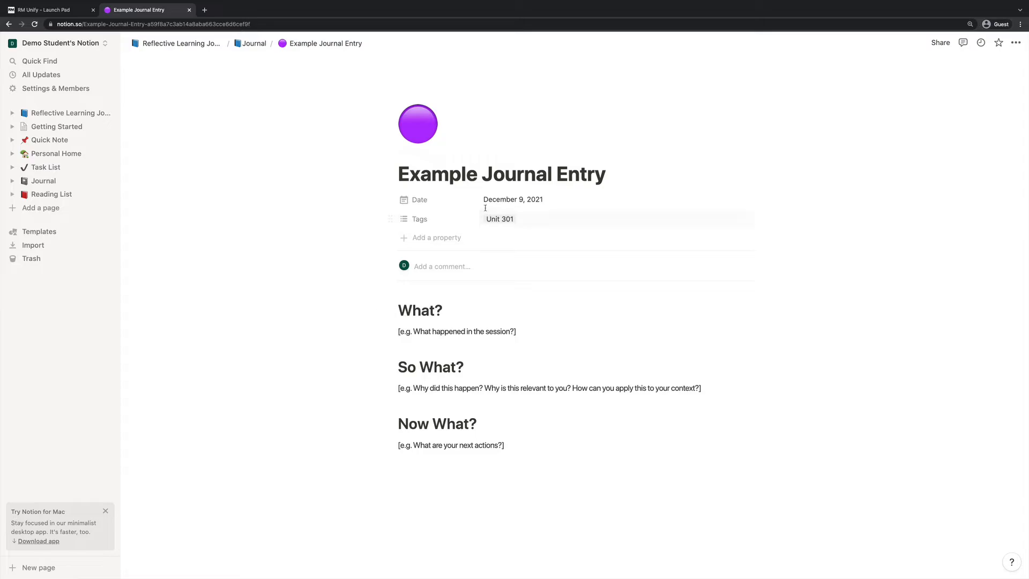
Create a 'Test' tag beside Unit 301 on the Example Journal Entry, keeping its date
click(497, 207)
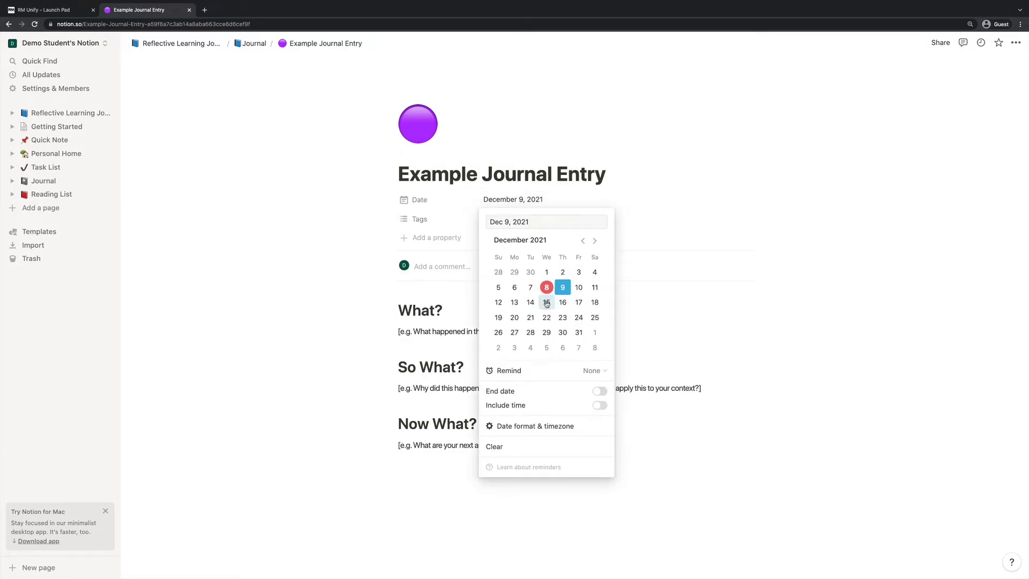
click(342, 245)
click(503, 218)
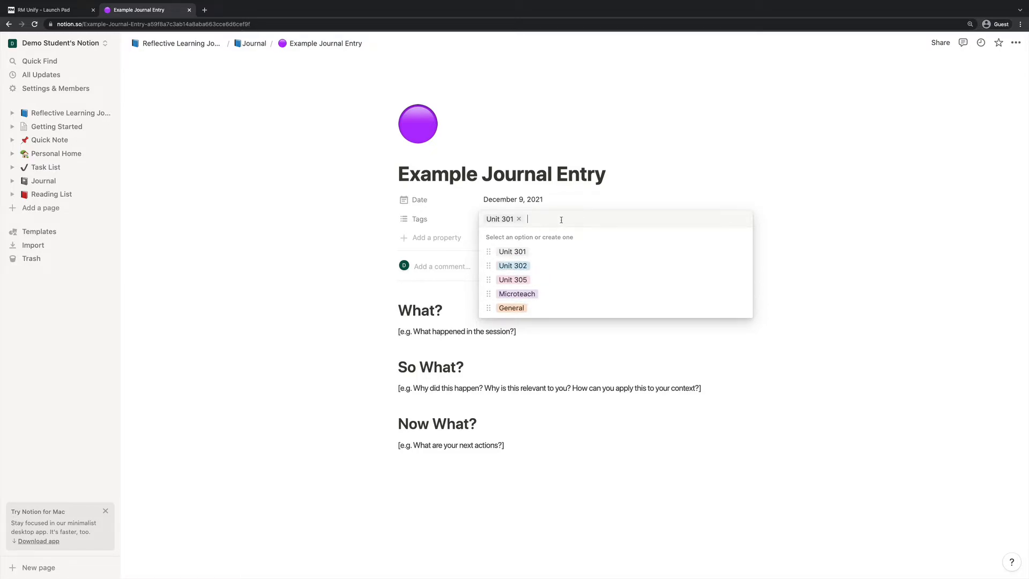
text(Test)
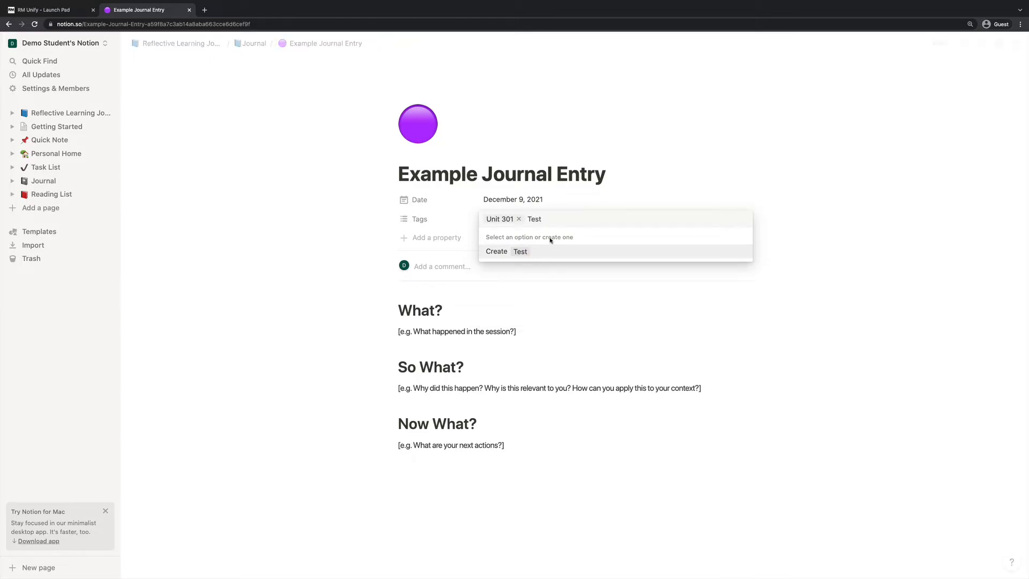
click(530, 252)
click(389, 268)
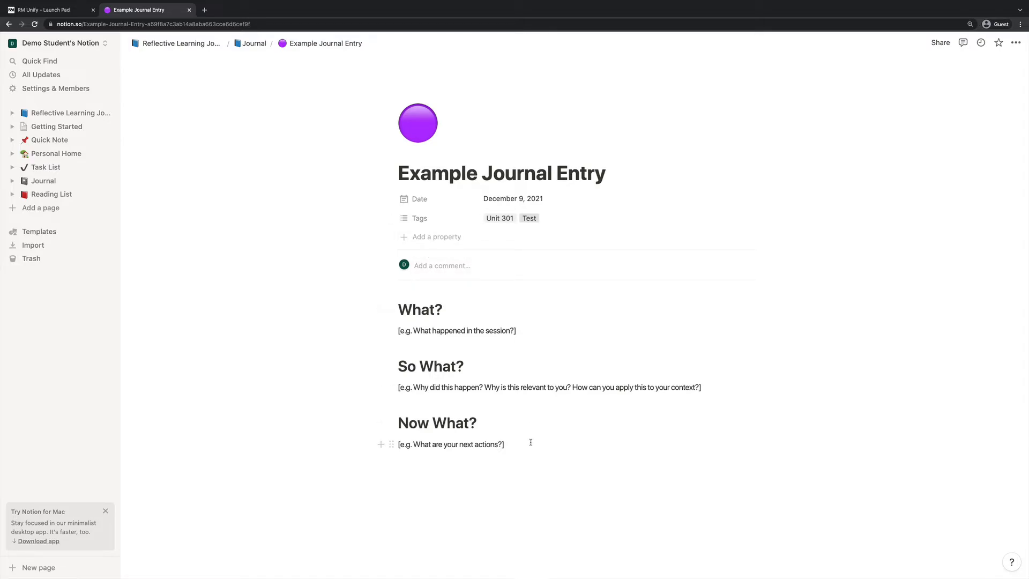
Delete the What?, So What? and Now What? sections, leaving a single 'xxxx' line
drag(531, 443, 399, 306)
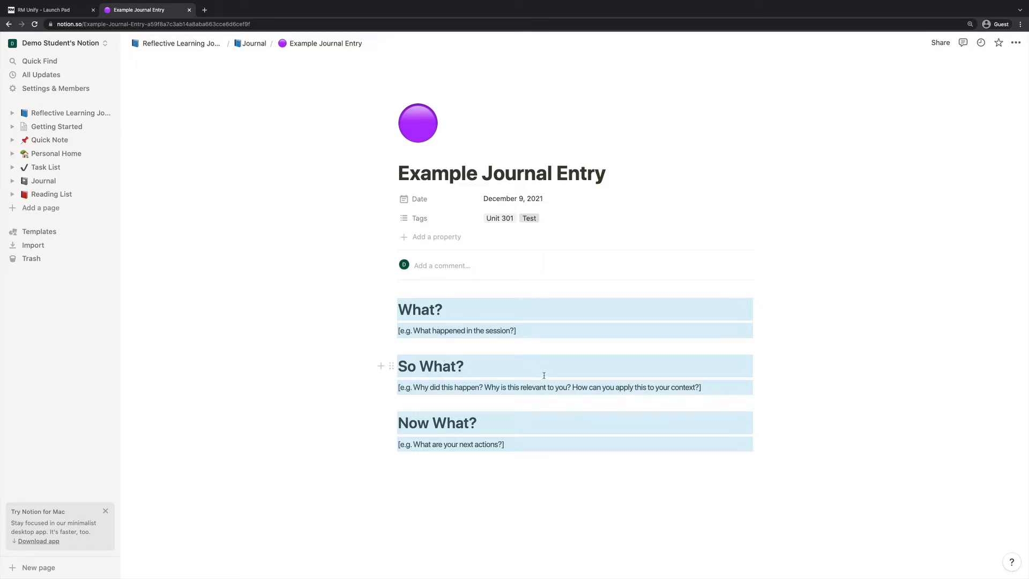
key(BackSpace)
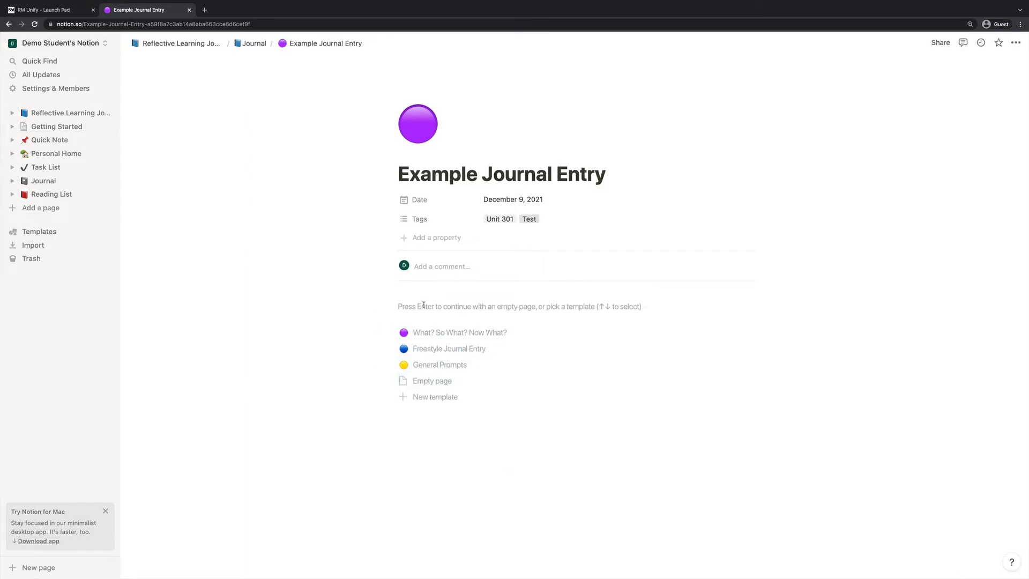
key(Return)
text(xxxx)
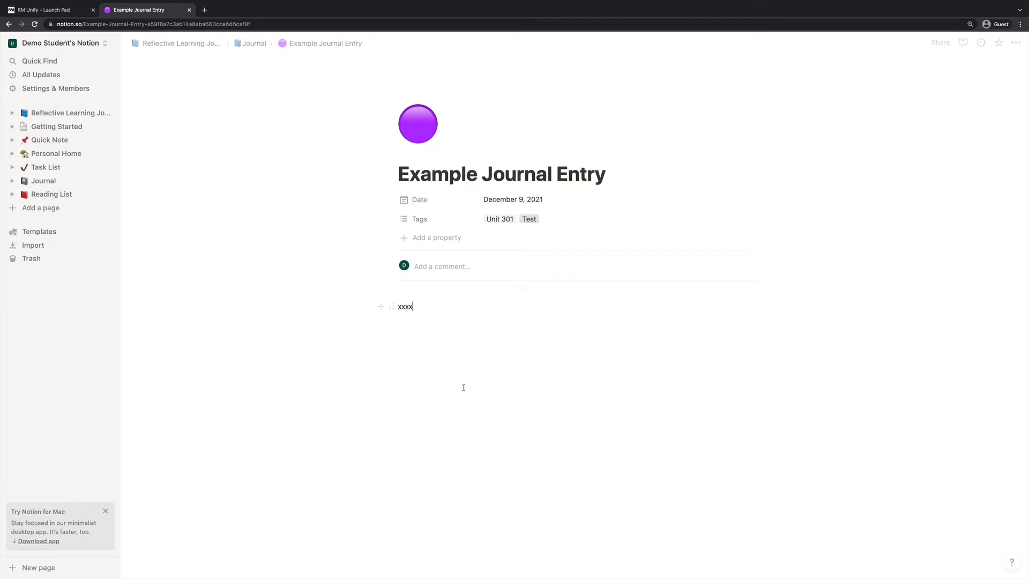
key(Return)
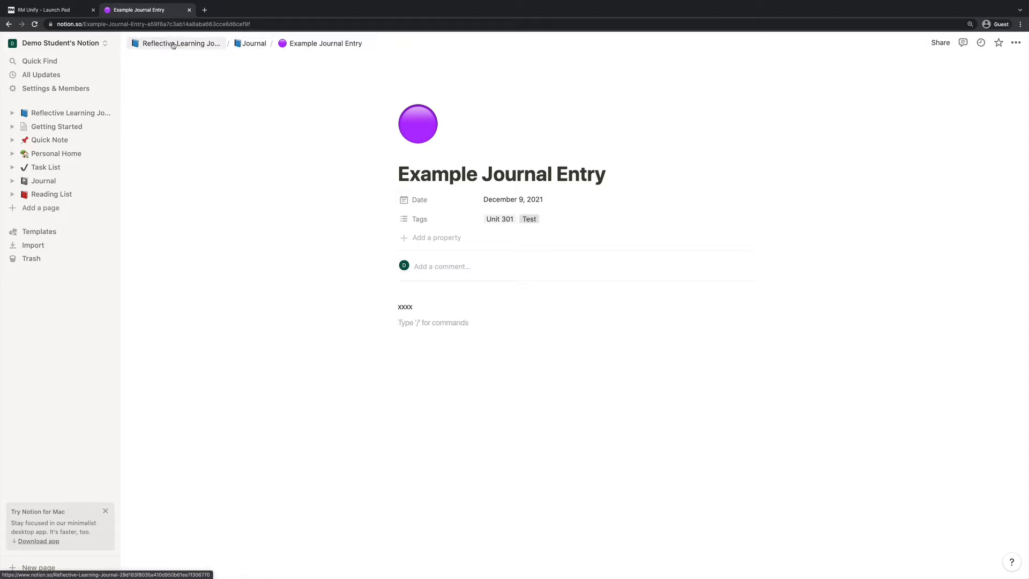
Open the Example Journal Entry as a full page, then go to the Journal database page
click(173, 45)
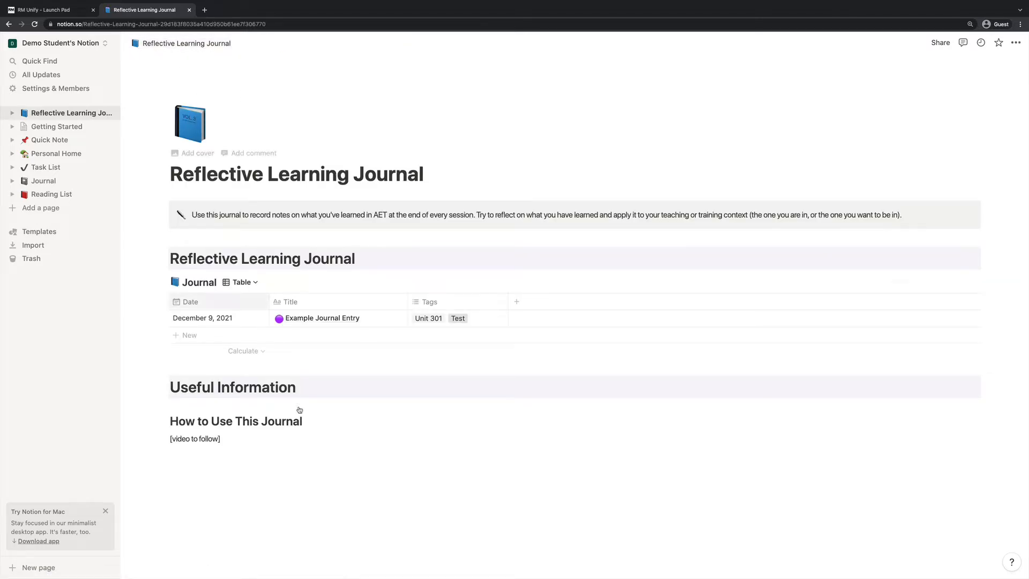
click(389, 319)
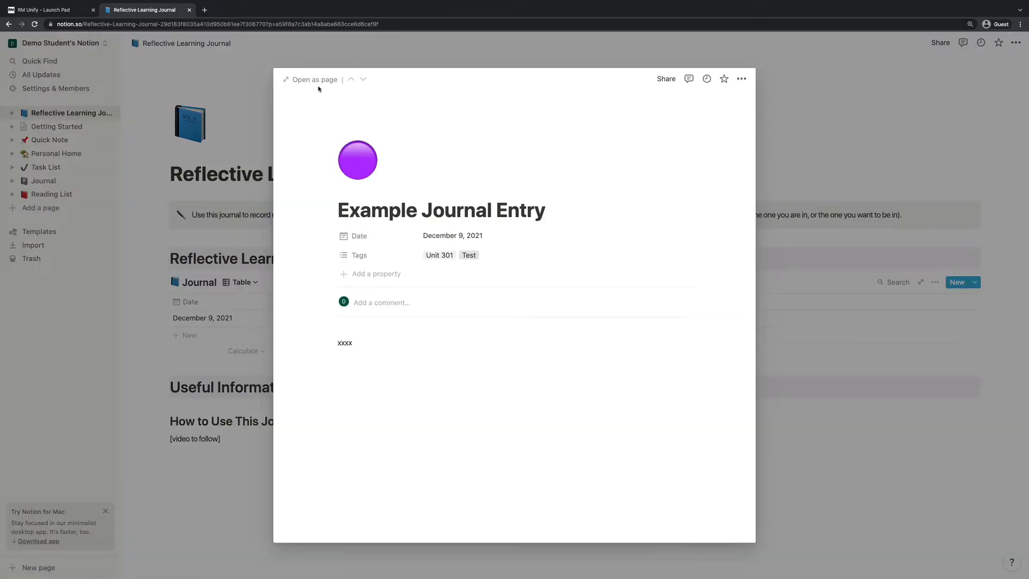
click(315, 79)
click(255, 43)
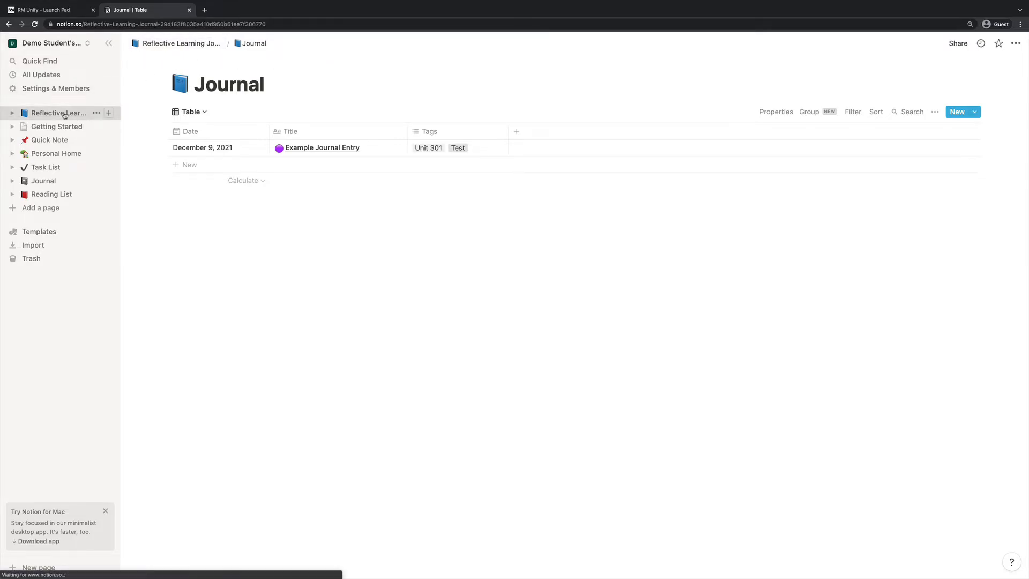
Back on Reflective Learning Journal, switch the Journal view to Calendar and then back to Table
click(63, 113)
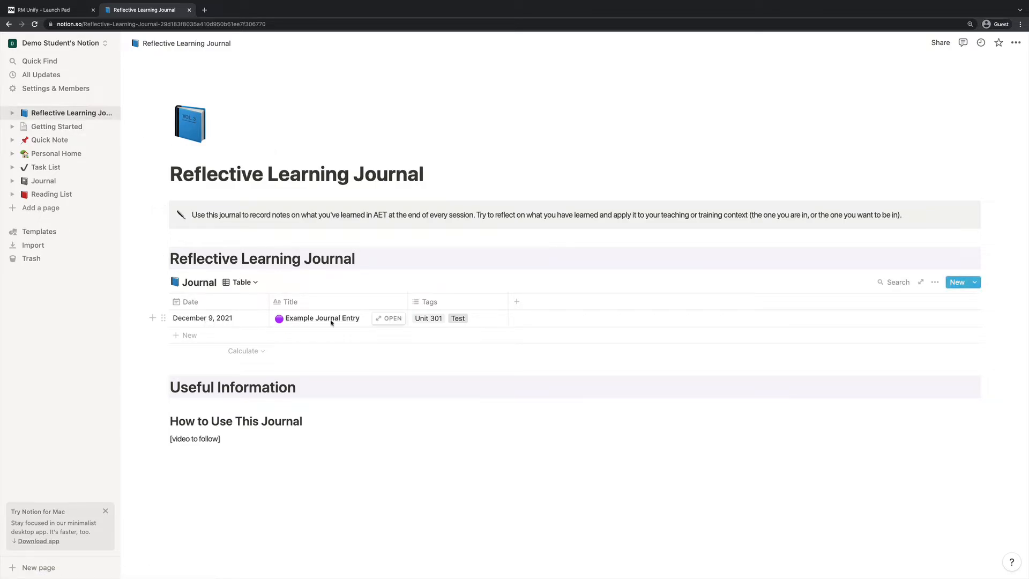
click(254, 283)
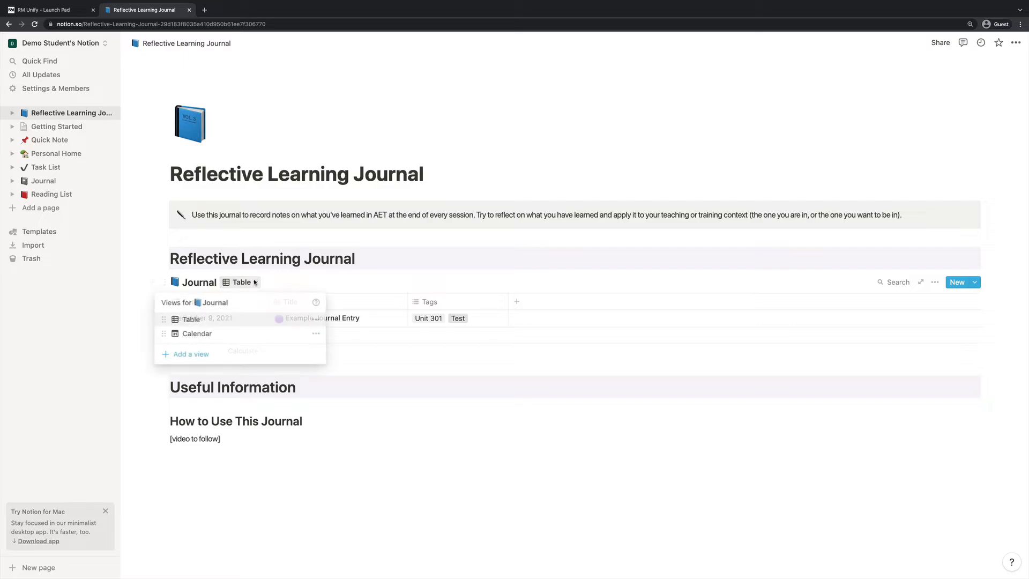
click(197, 333)
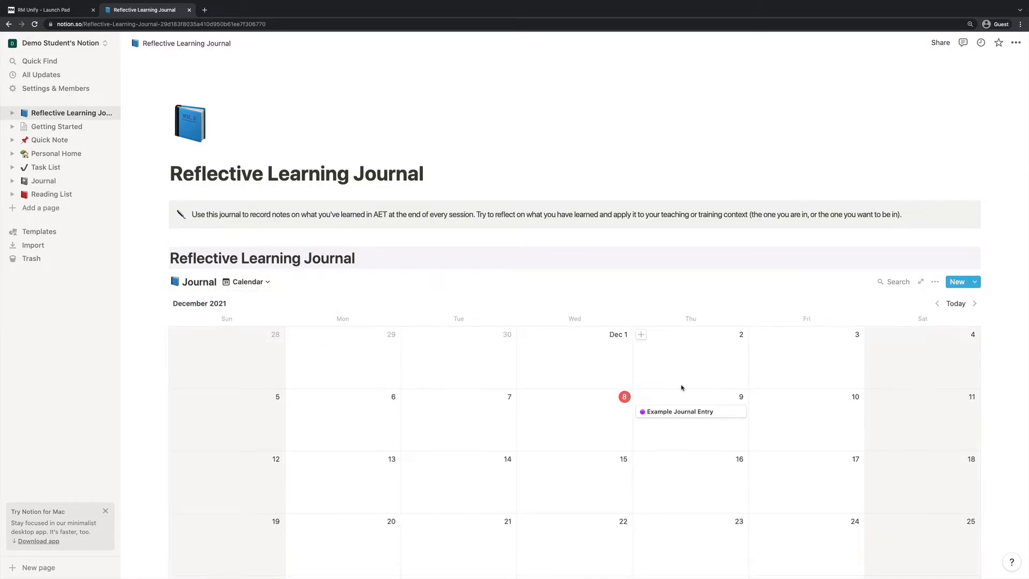
scroll(681, 387, down, 2)
scroll(682, 387, up, 1)
click(249, 234)
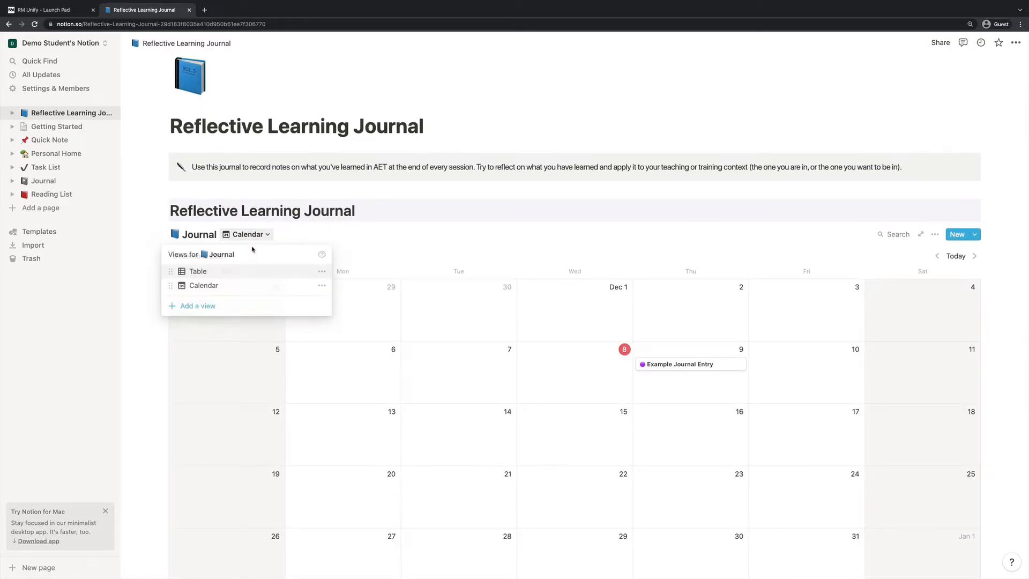
click(214, 272)
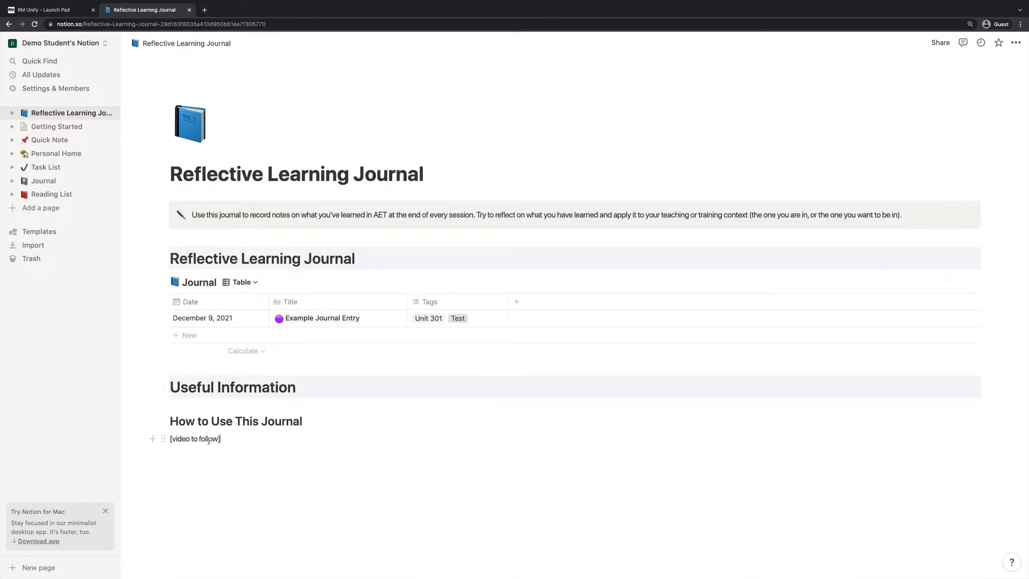
drag(209, 440, 137, 442)
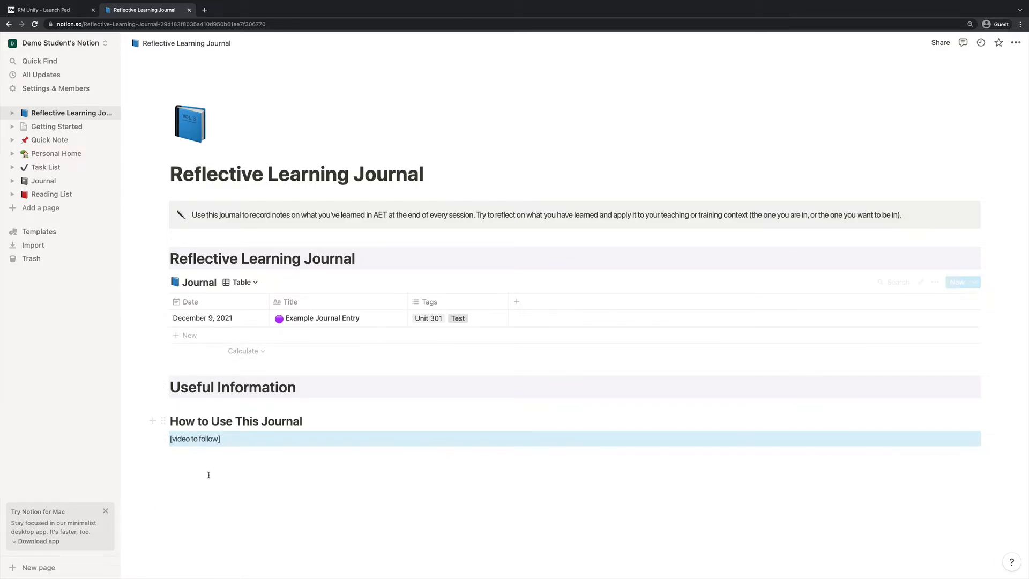
Clear the block selection and add a new Untitled entry to the Journal database
click(258, 496)
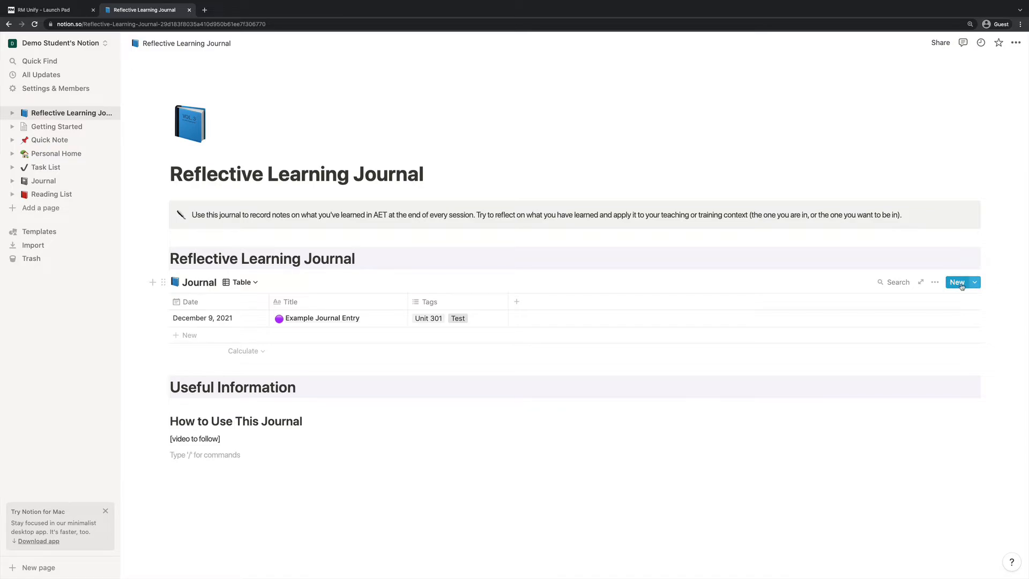
click(957, 283)
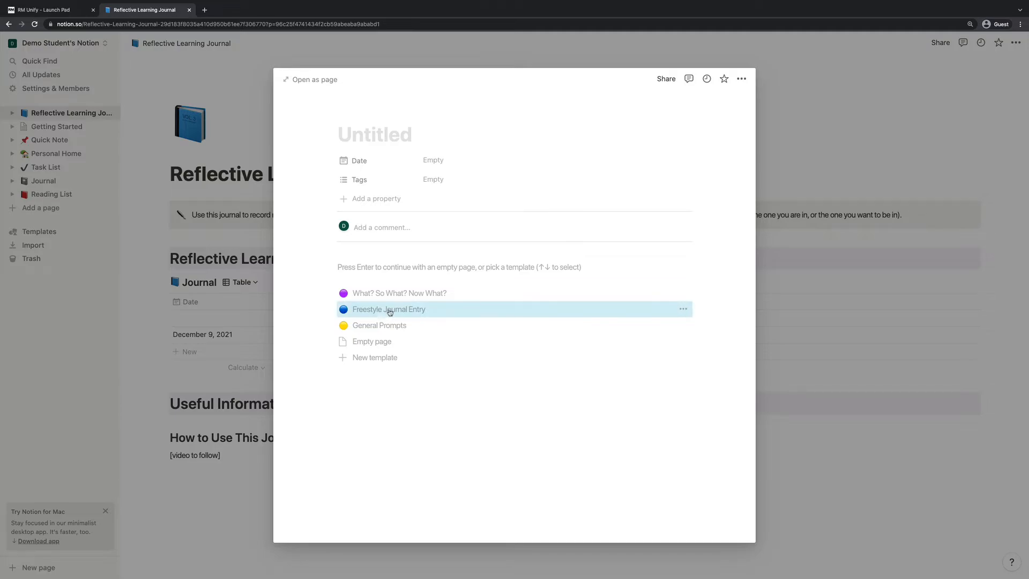
Apply the Freestyle Journal Entry template, name it 'Test Entry' and date it December 8, 2021
click(387, 311)
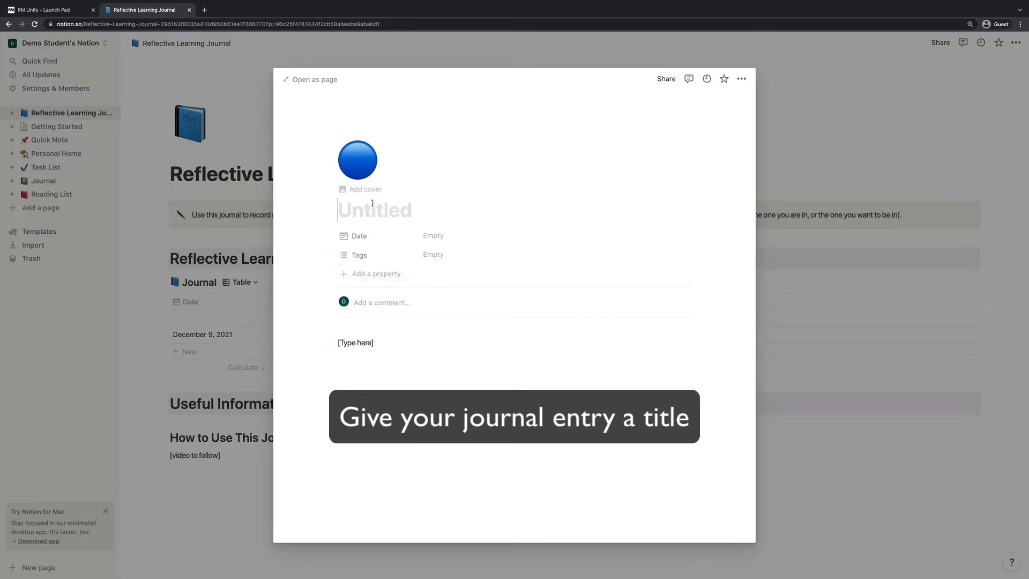
text(Test Entry)
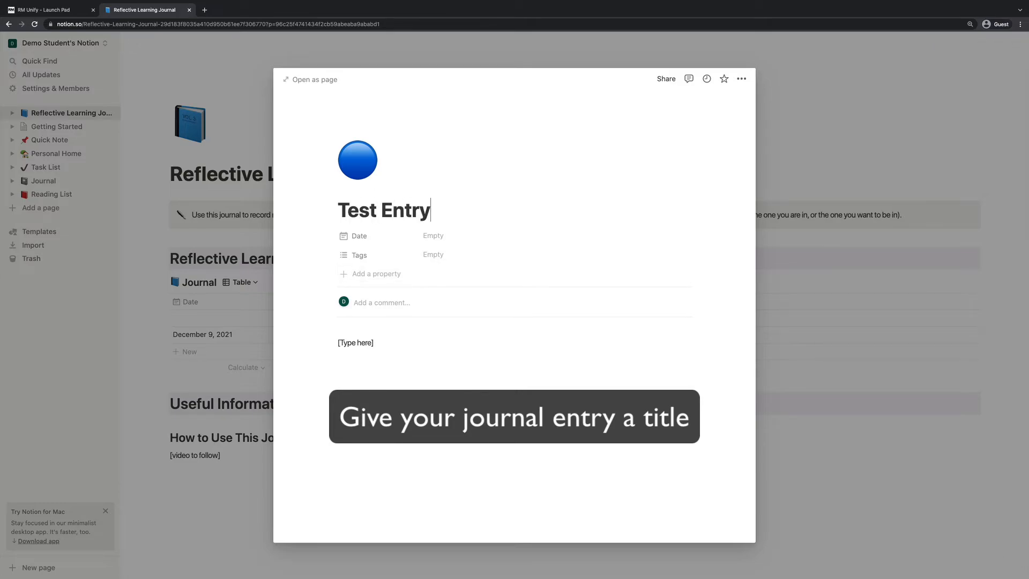
click(452, 236)
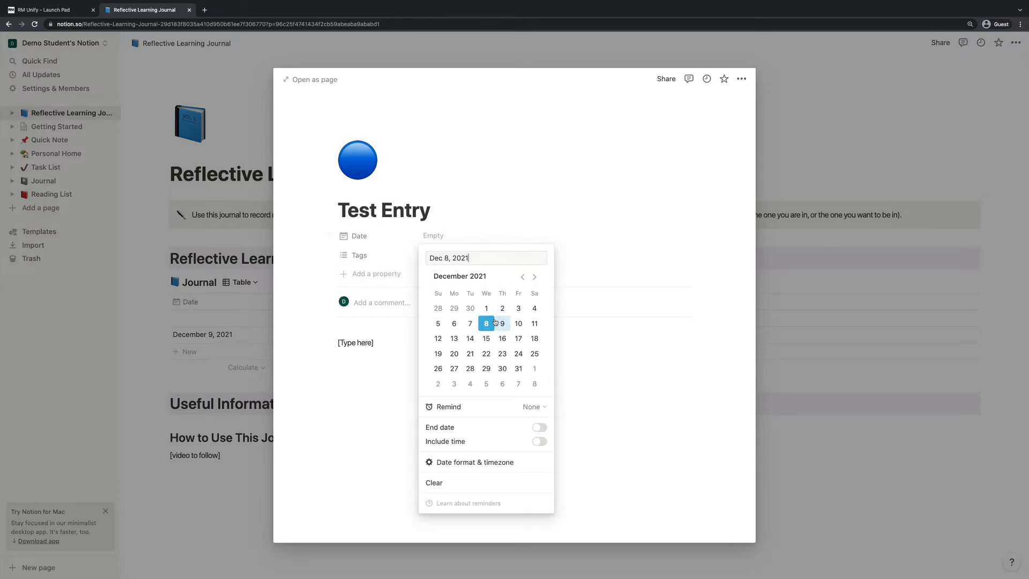
click(492, 323)
click(376, 260)
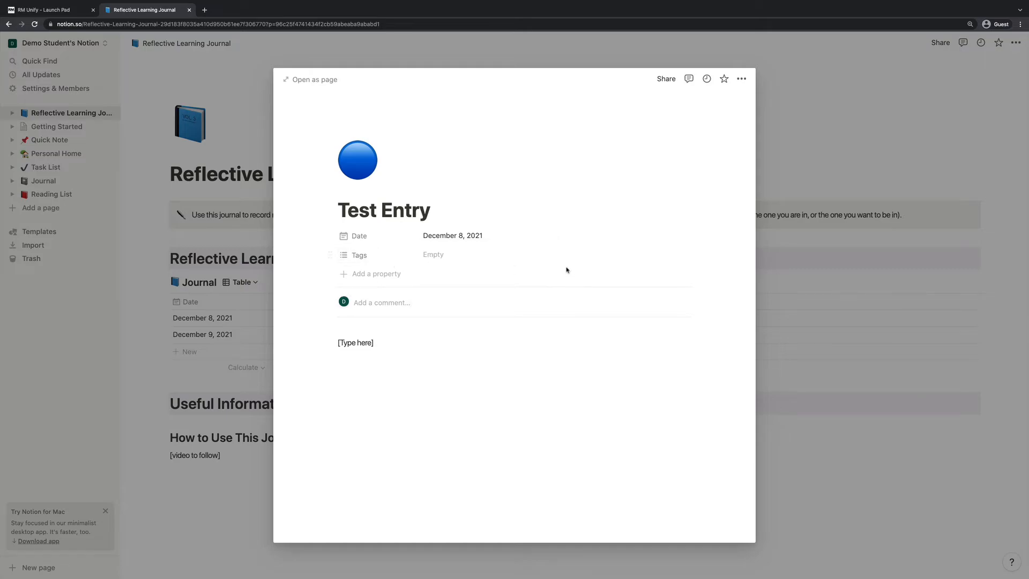
Tag the entry Microteach and replace the placeholder body with 'In today' session we......'
click(451, 256)
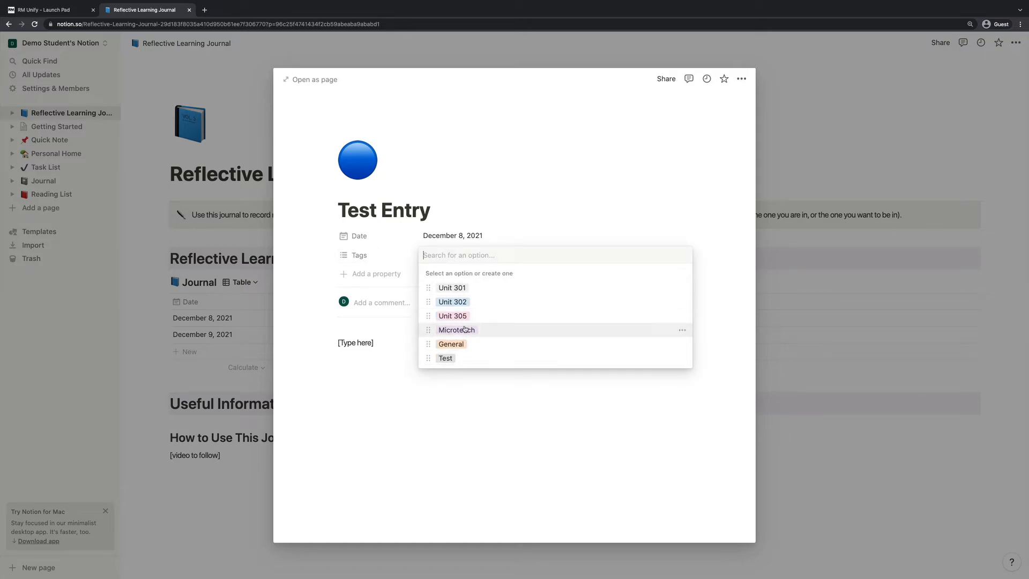
click(457, 329)
click(351, 346)
triple_click(352, 343)
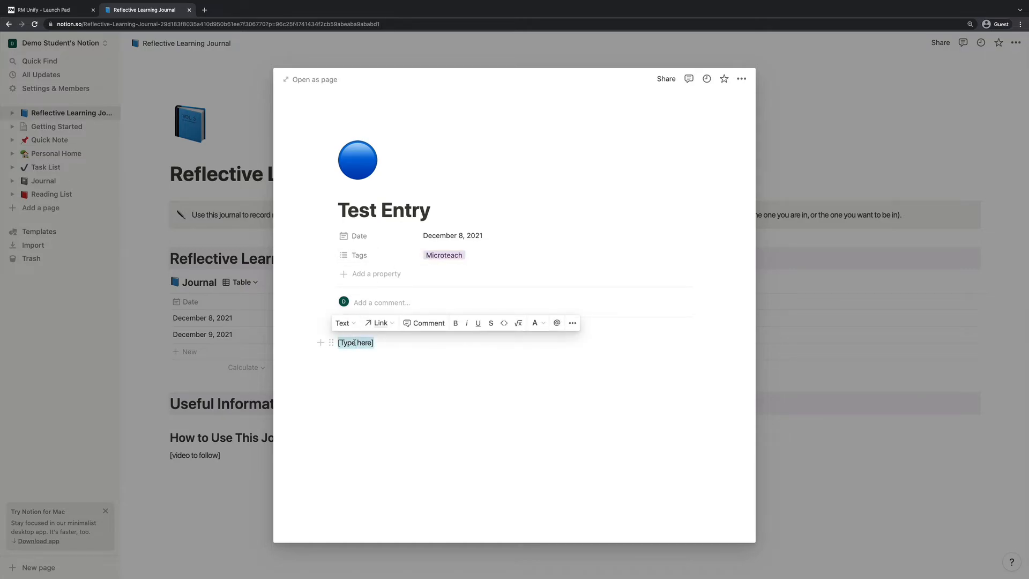
text(In today)
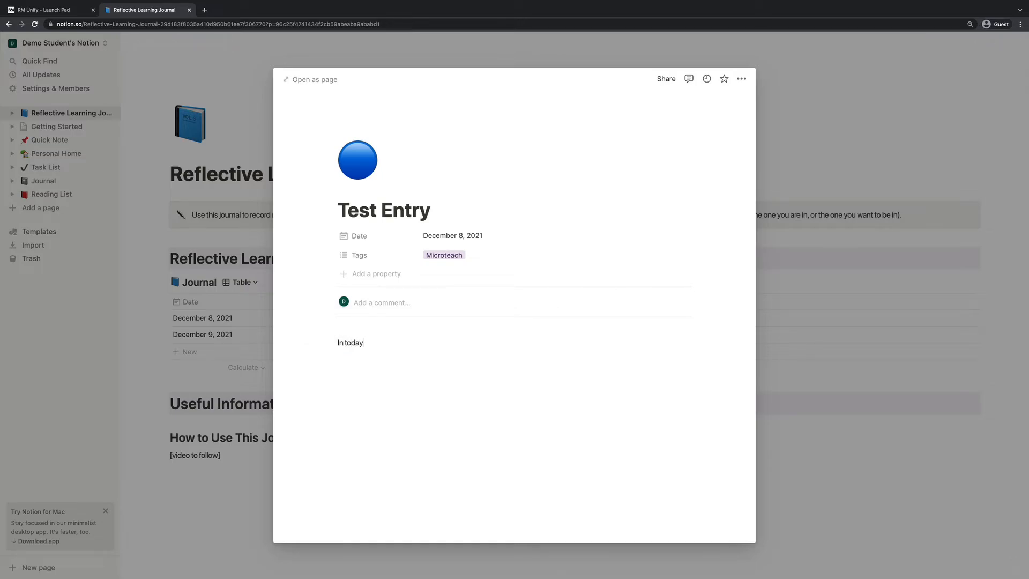
text(;s)
key(BackSpace)
key(BackSpace)
key(Return)
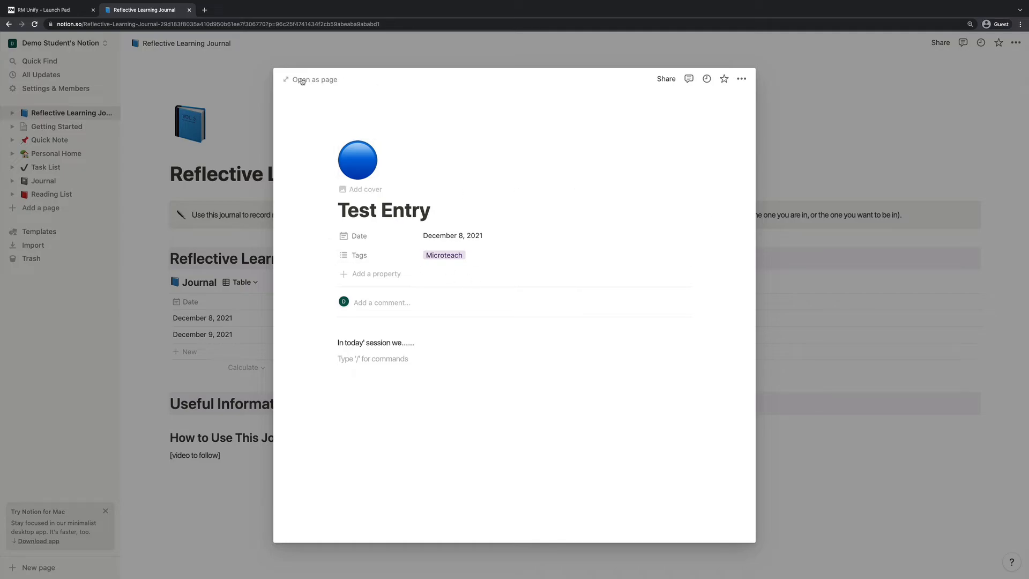
Open Test Entry as a full page and correct the opening word to 'today's'
click(302, 80)
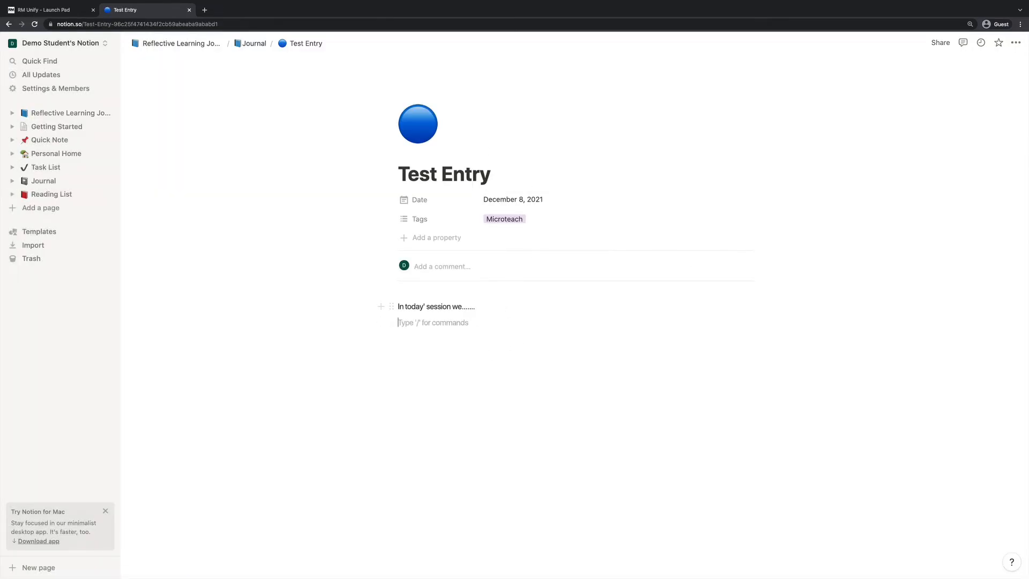
click(454, 312)
text(s)
Insert a star-struck emoji on the line below the opening sentence
click(477, 339)
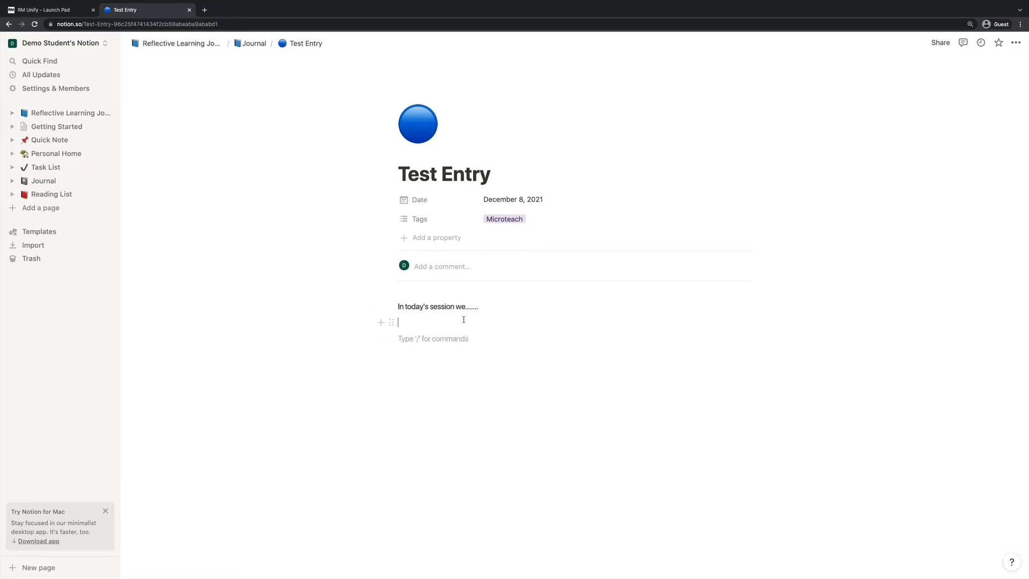
text(/)
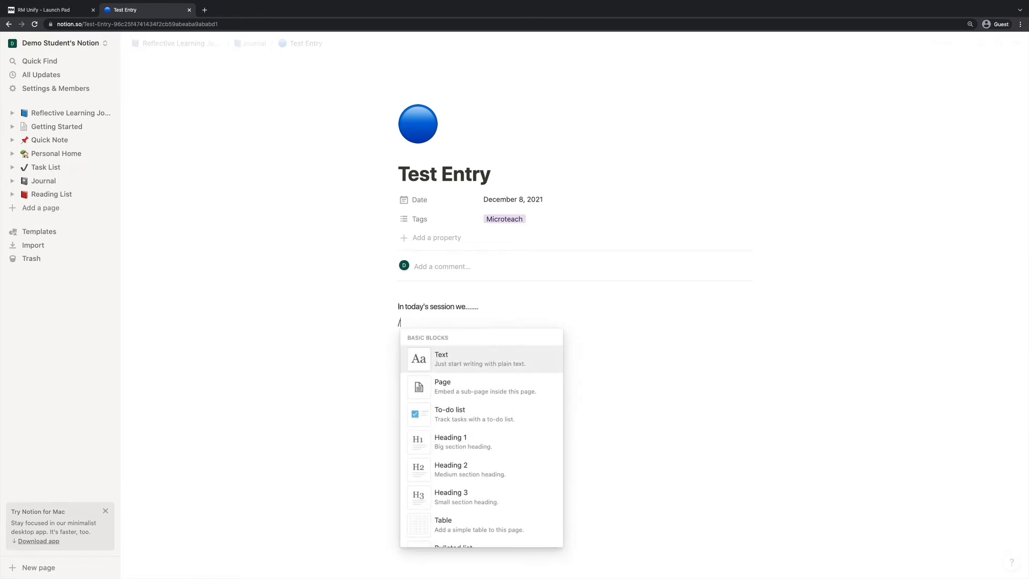
scroll(472, 464, down, 1)
scroll(472, 464, down, 4)
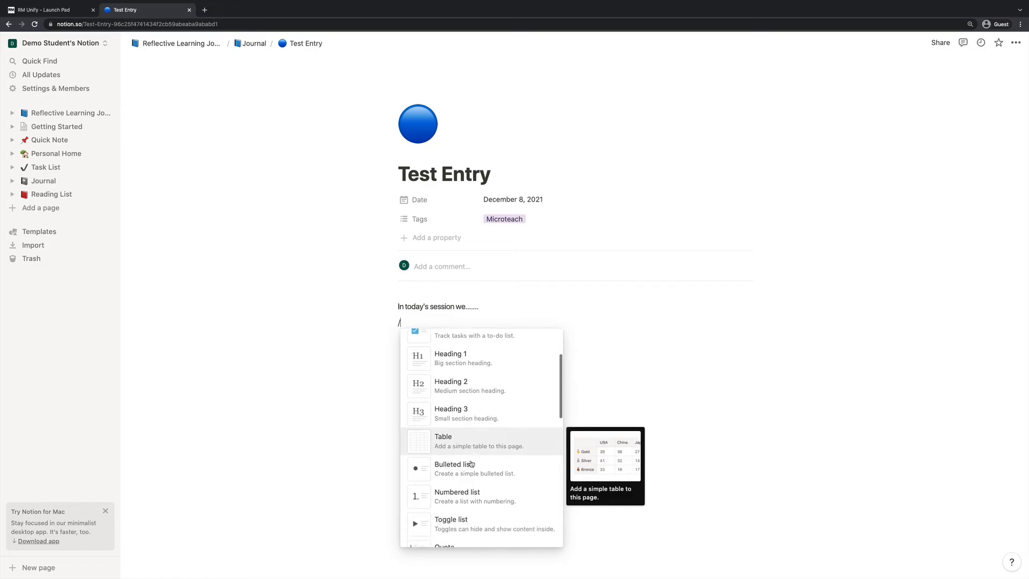
scroll(472, 463, down, 3)
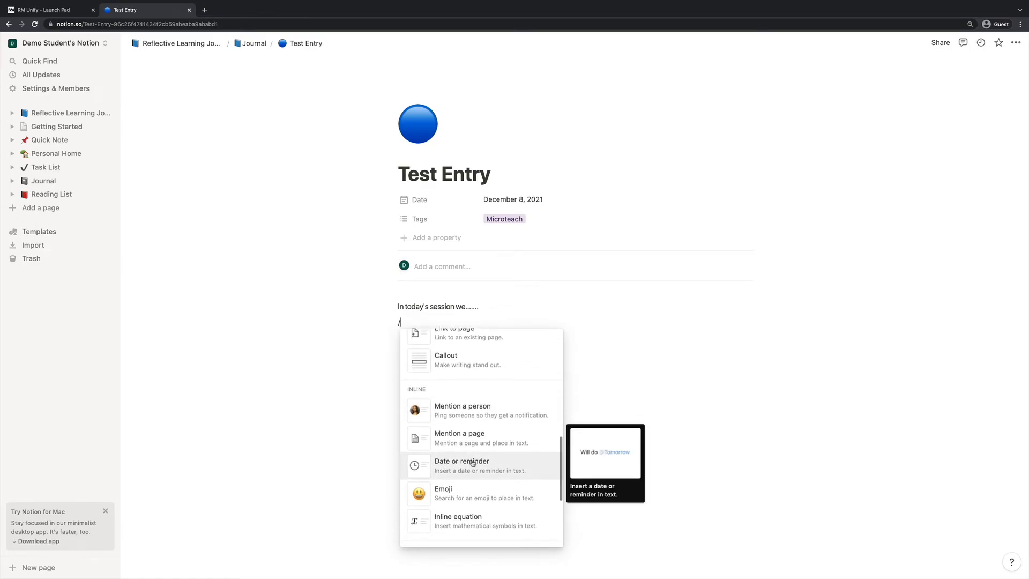
click(462, 489)
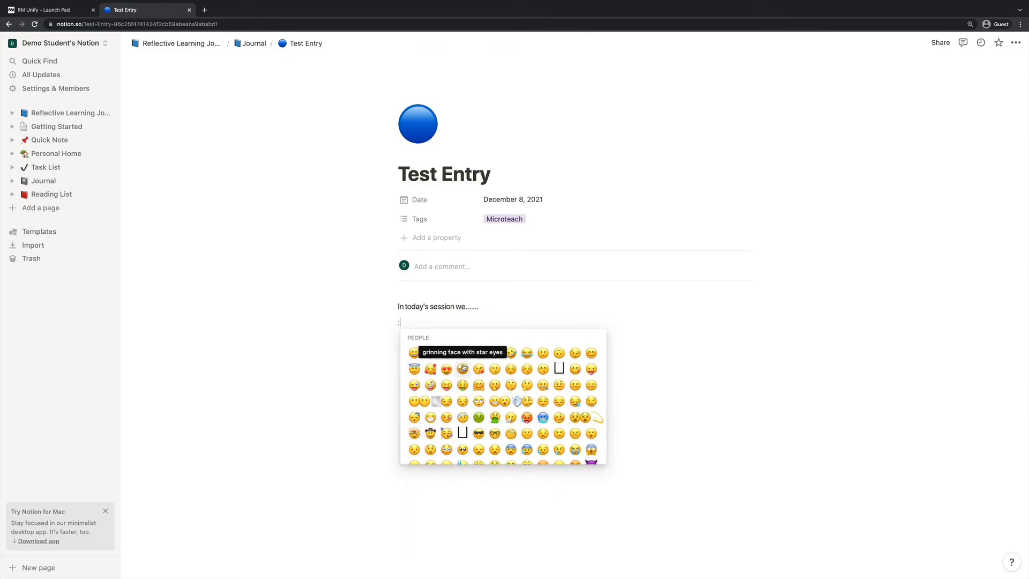
click(463, 370)
key(Return)
Add a to-do item reading 'hello' below the emoji
text(/)
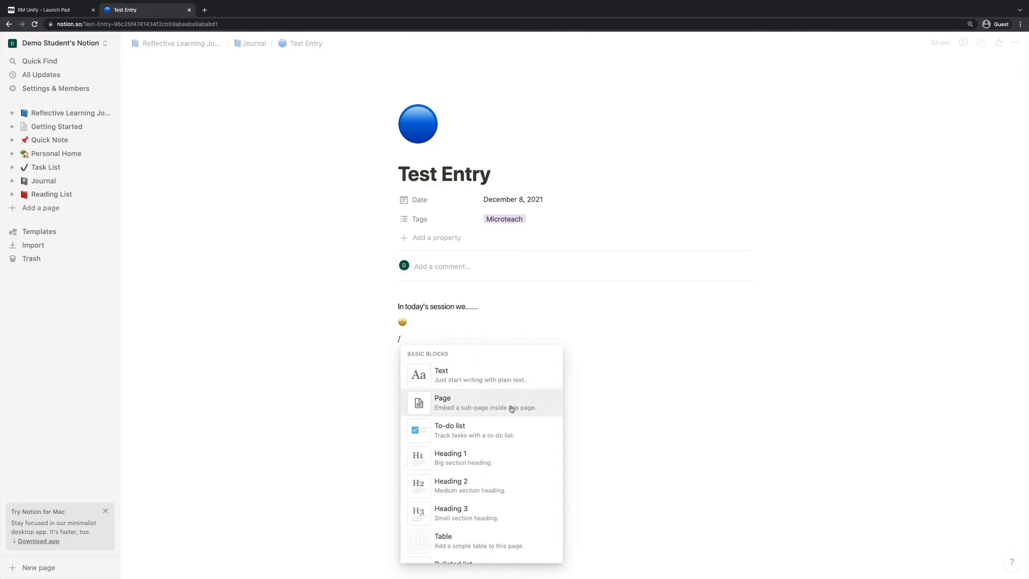
click(479, 432)
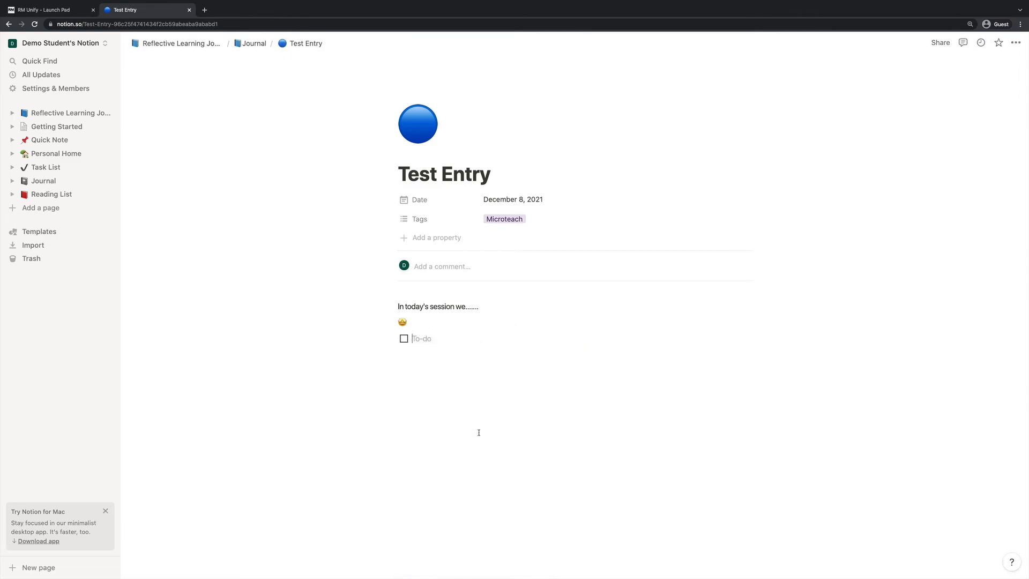
text(hello)
key(Return)
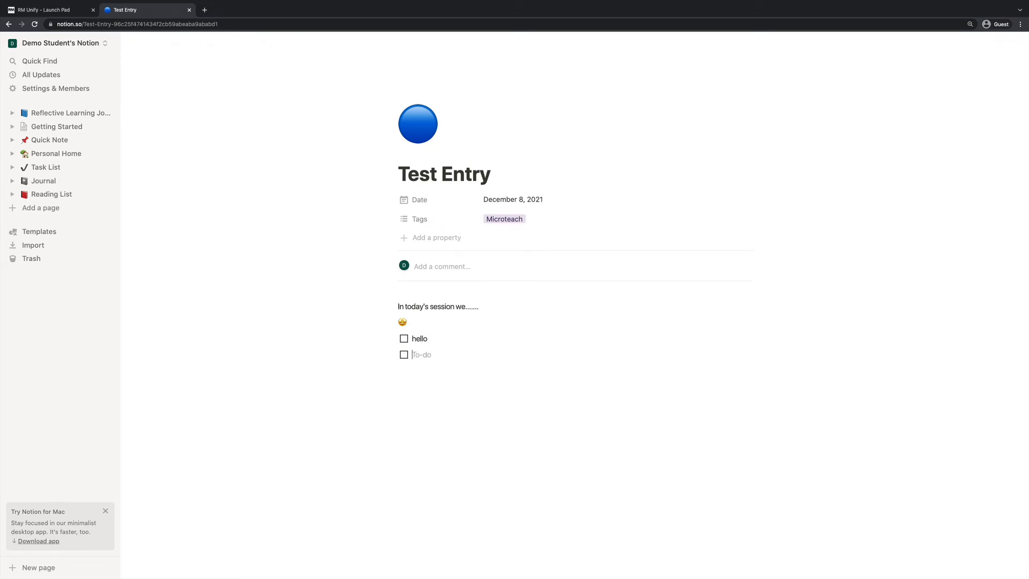
Add a Heading 1 block reading 'This is a heading'
key(BackSpace)
text(/)
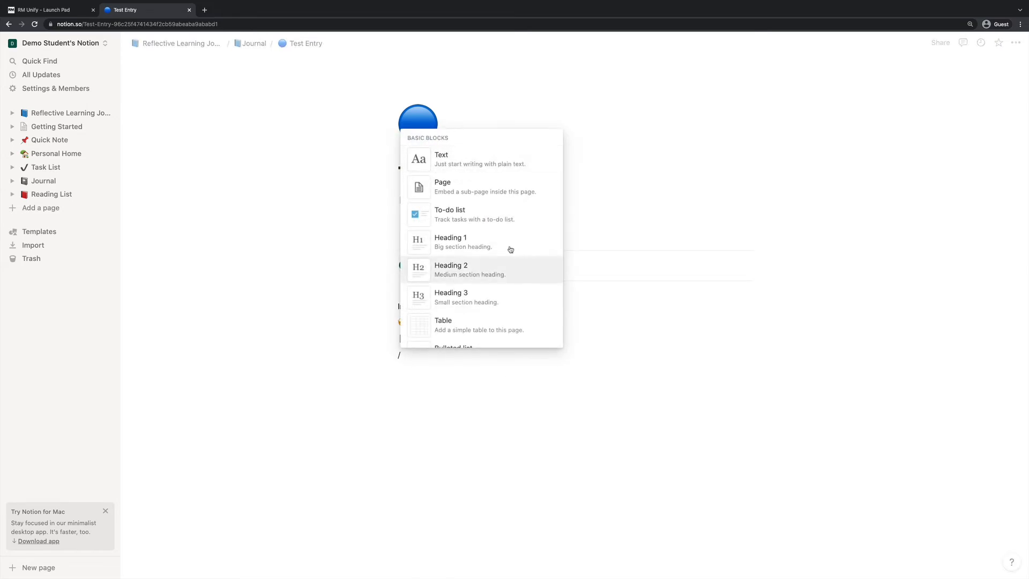
click(474, 239)
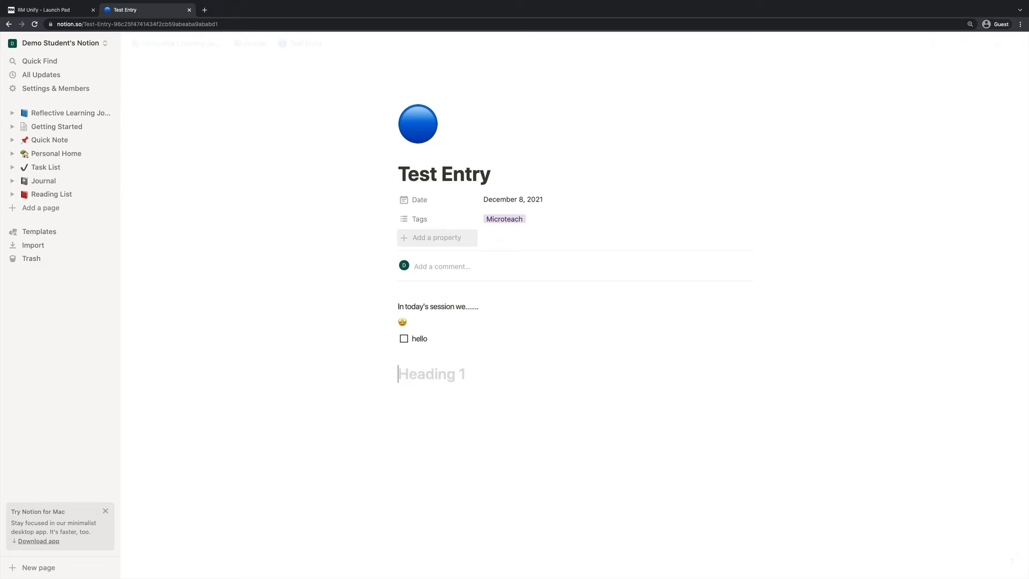
text(This is a heading)
key(Return)
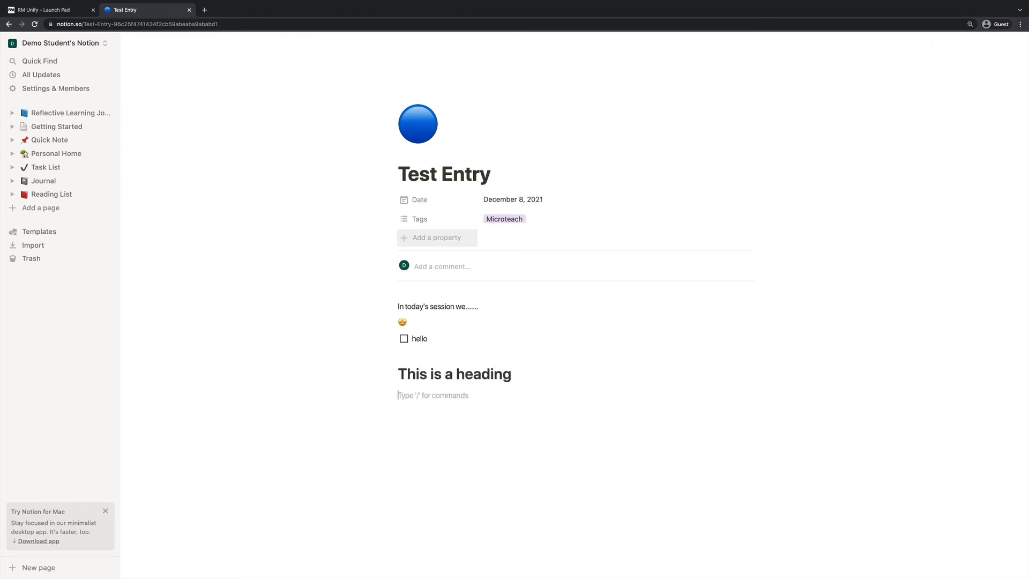
Insert a simple table below the heading with 1 and 2 in its first cells
text(/)
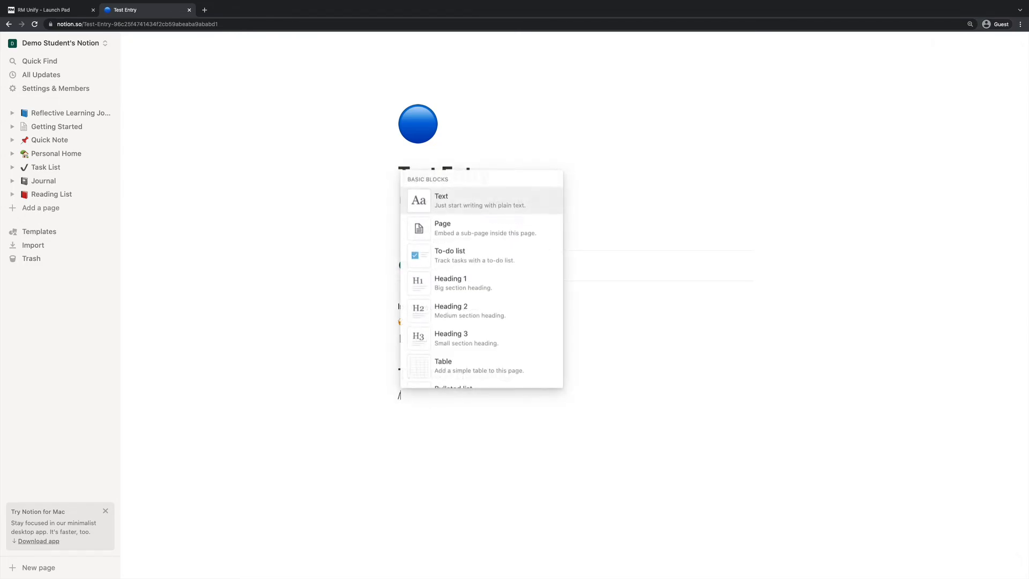
click(480, 366)
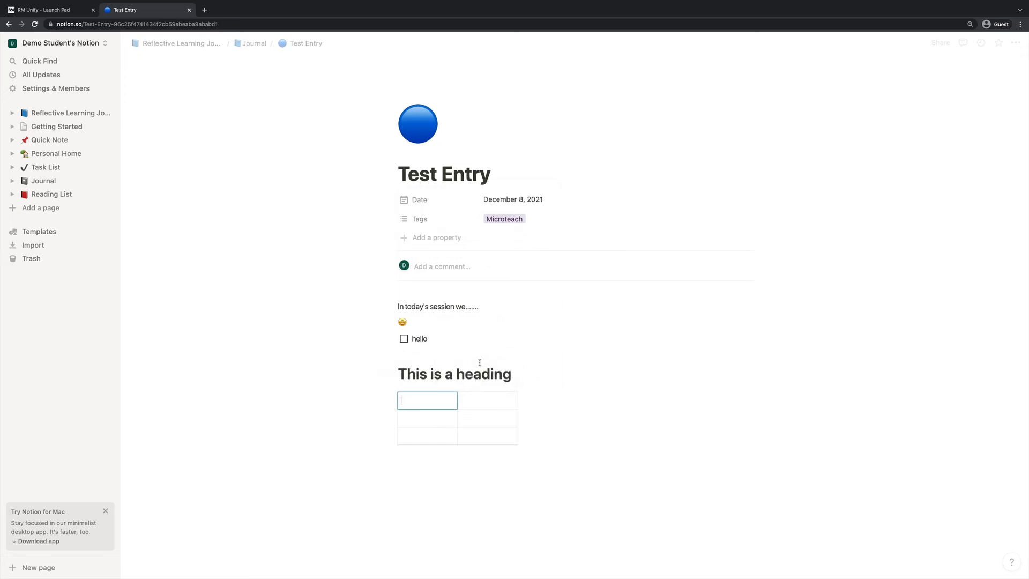
text(1)
key(Tab)
text(2)
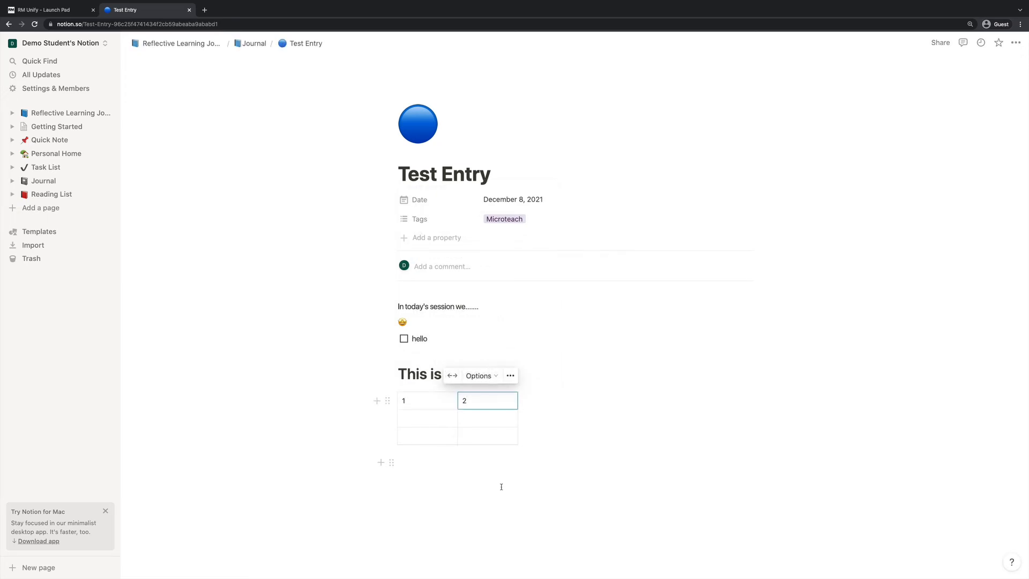
Add a collapsed 'Test' toggle list containing the lines 1, 2 and 3
click(501, 484)
text(/)
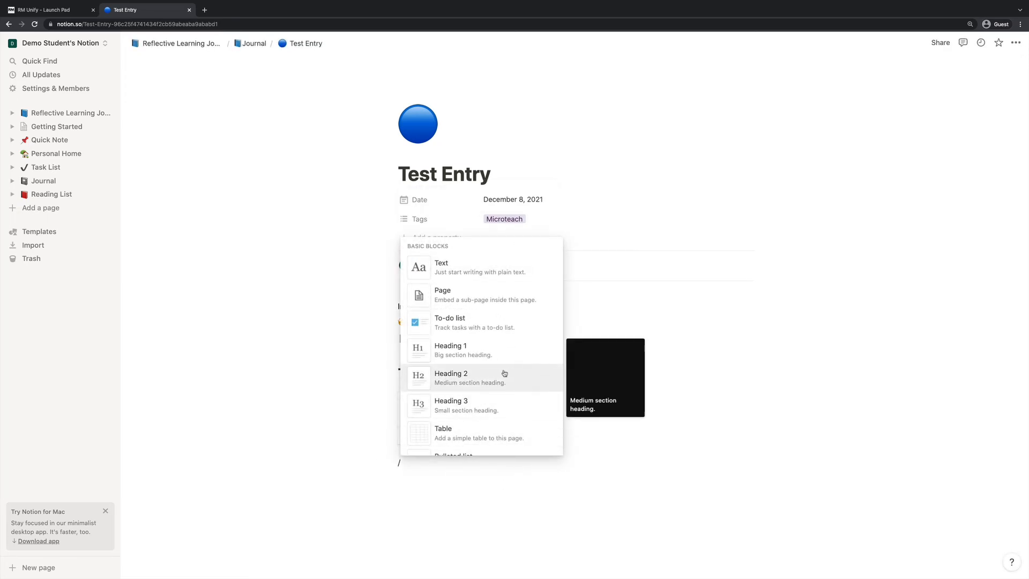
scroll(503, 343, down, 3)
scroll(482, 370, down, 1)
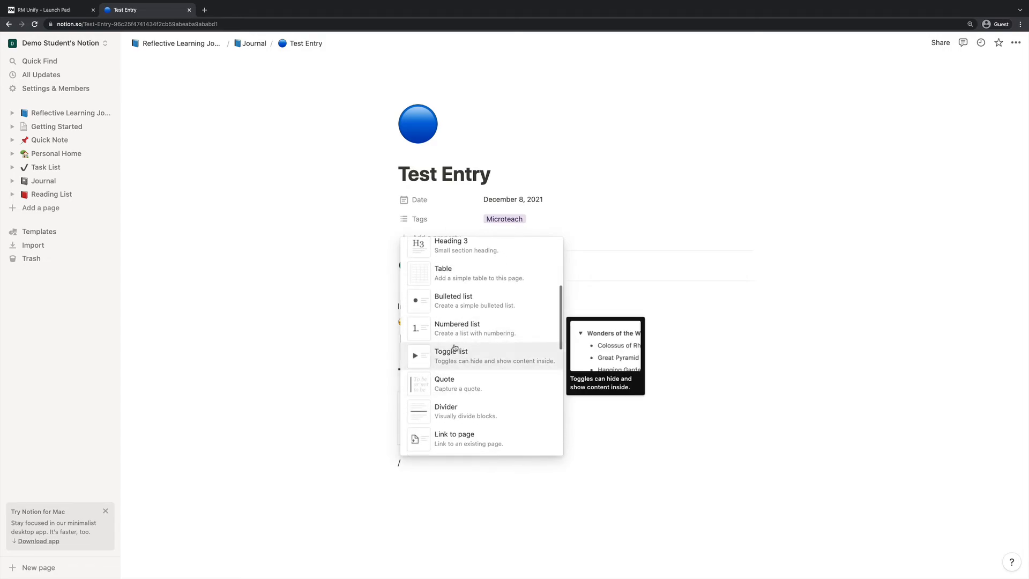
click(455, 349)
text(Test)
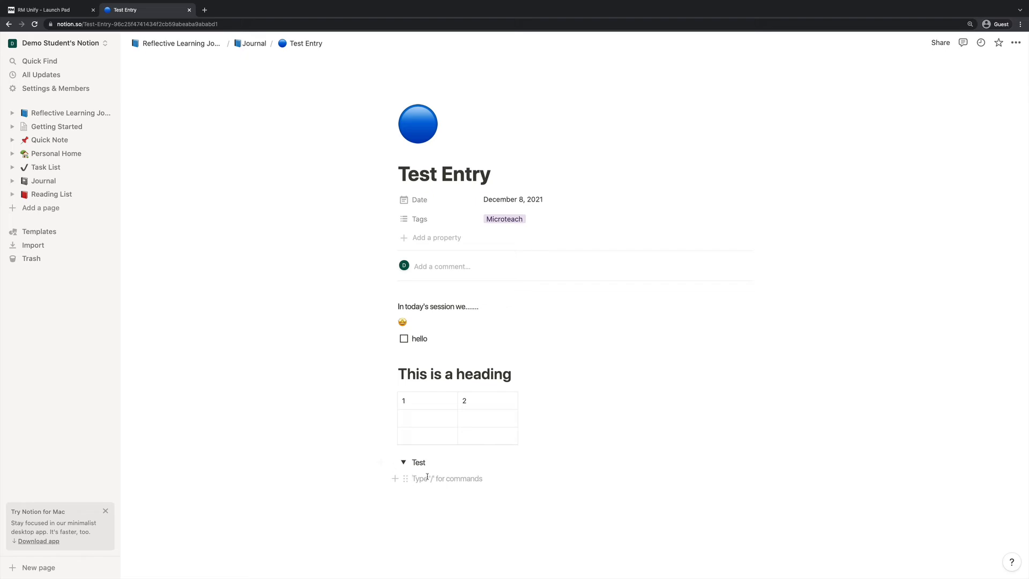
text(1)
key(Return)
text(2)
key(Return)
text(3)
click(405, 464)
Add a quote block reading 'I said this' below the toggle
click(437, 482)
text(/)
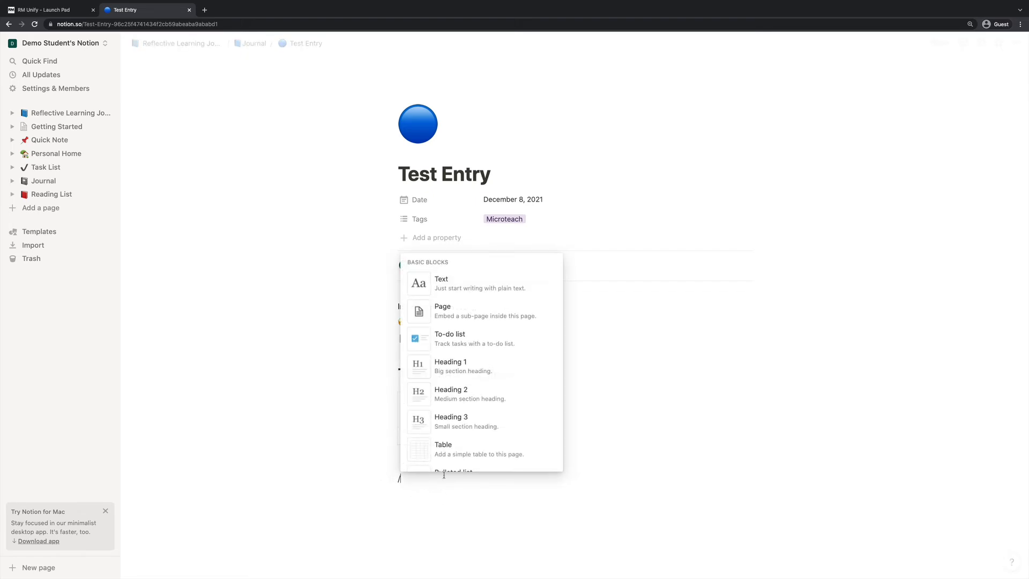
scroll(479, 406, down, 5)
scroll(479, 406, down, 2)
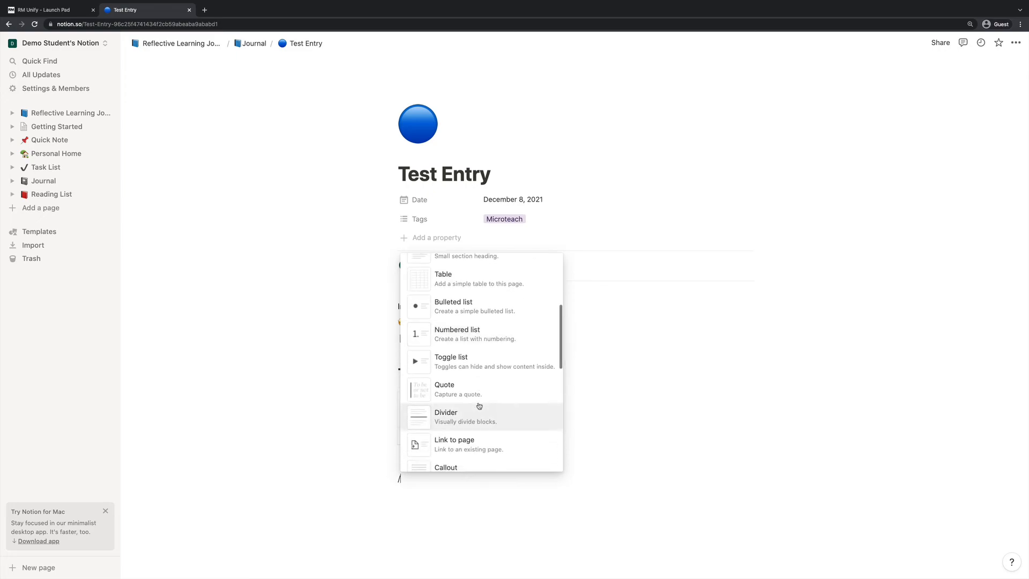
click(469, 403)
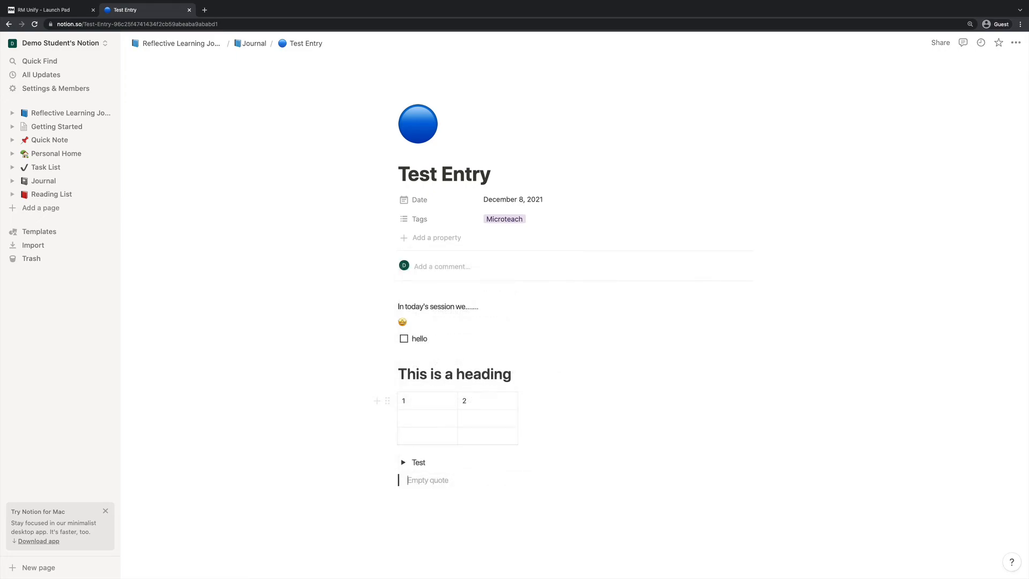
text(I said this)
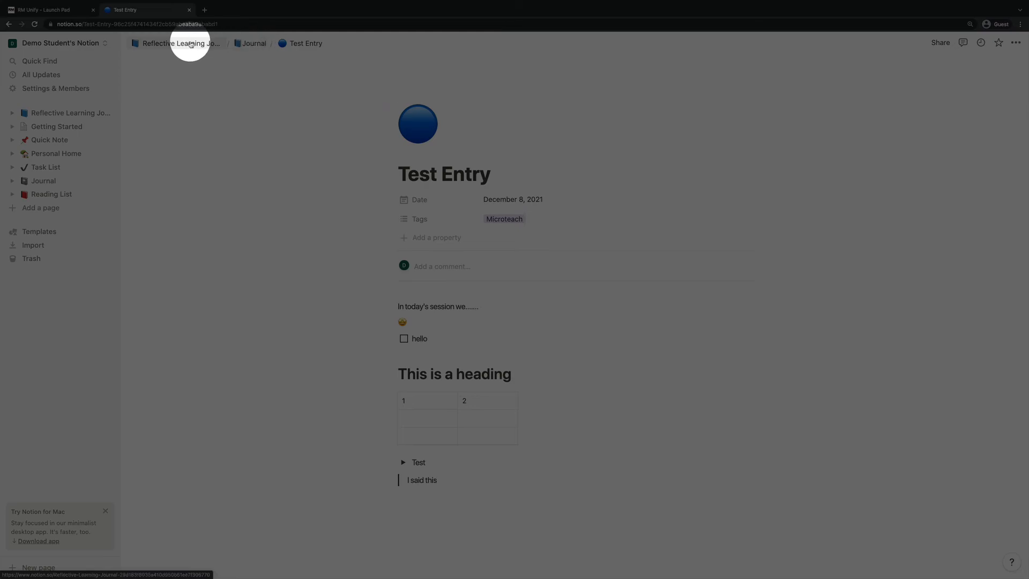
Go back to the Reflective Learning Journal page via its breadcrumb to see Test Entry listed
click(185, 43)
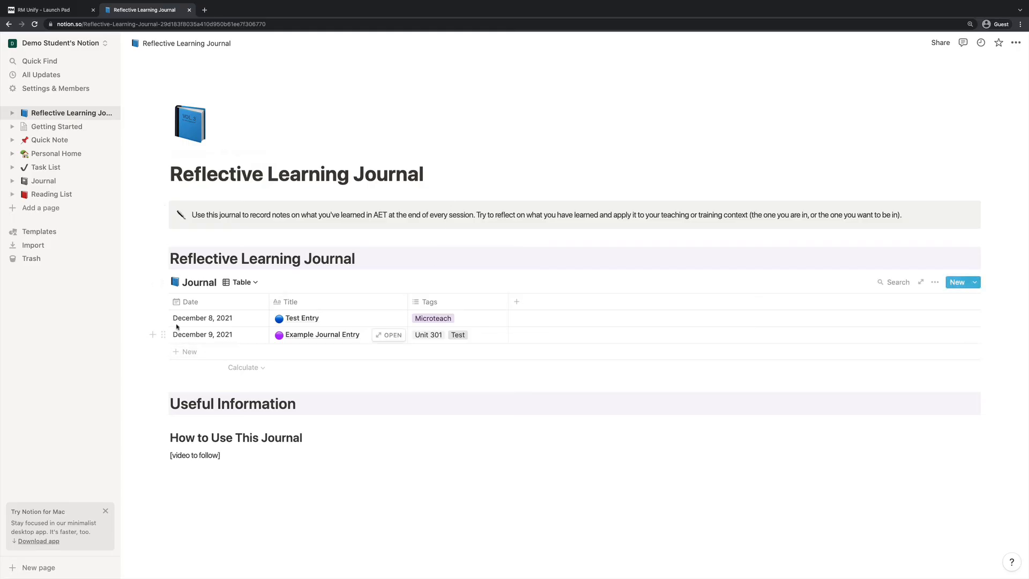